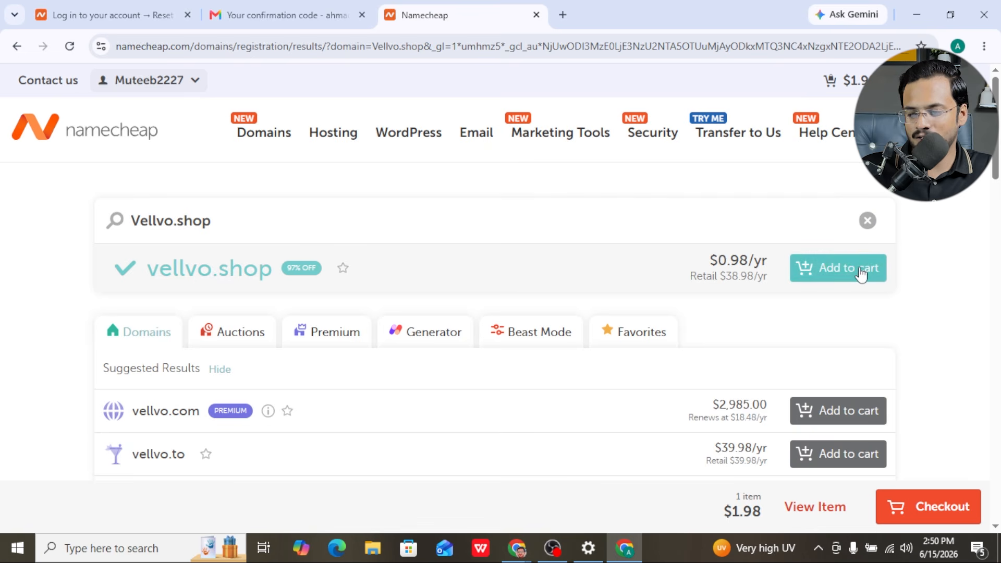
Step: Add vellvo.shop to the cart, remove ezyydeals.store from it and proceed to checkout
click(852, 267)
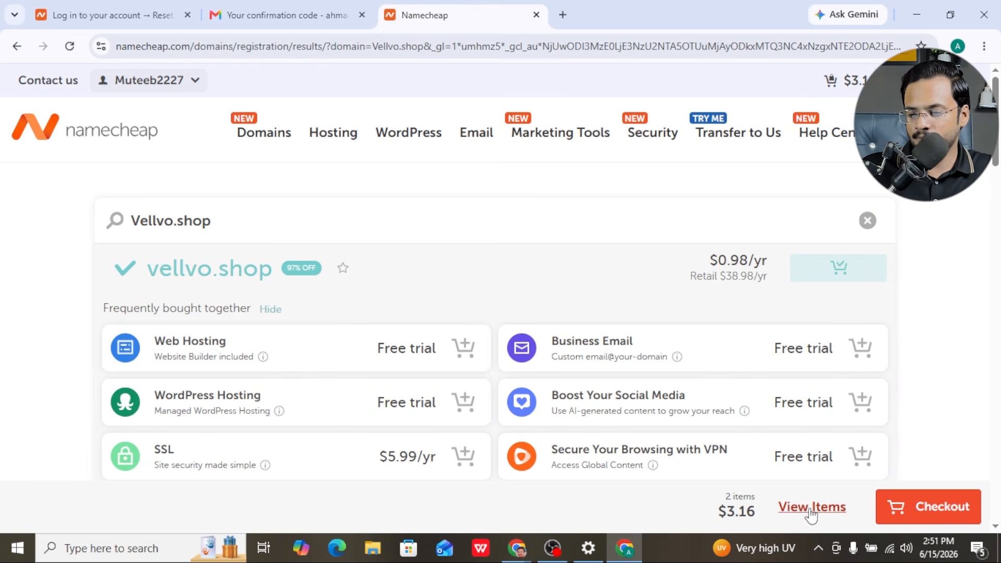
click(835, 510)
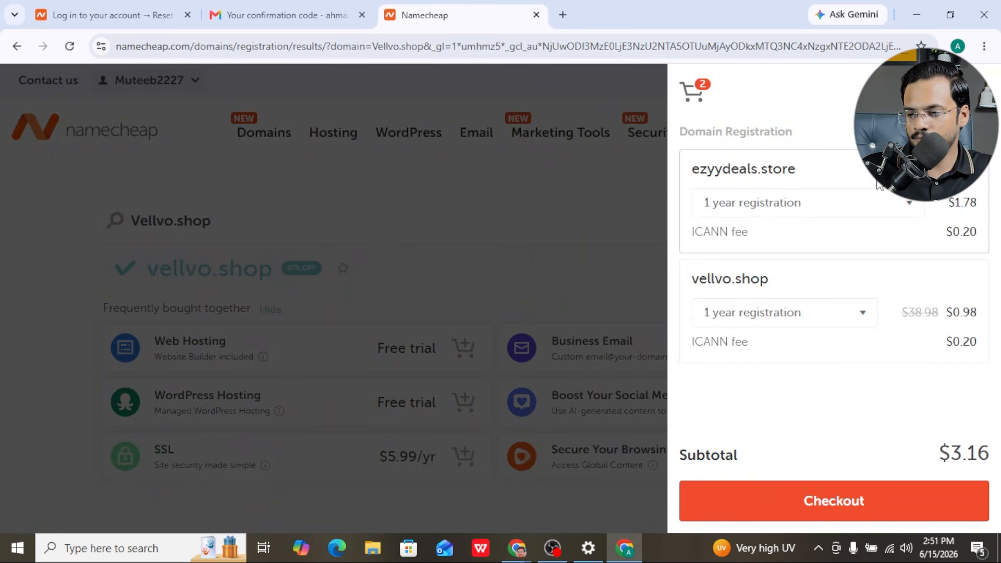
click(970, 169)
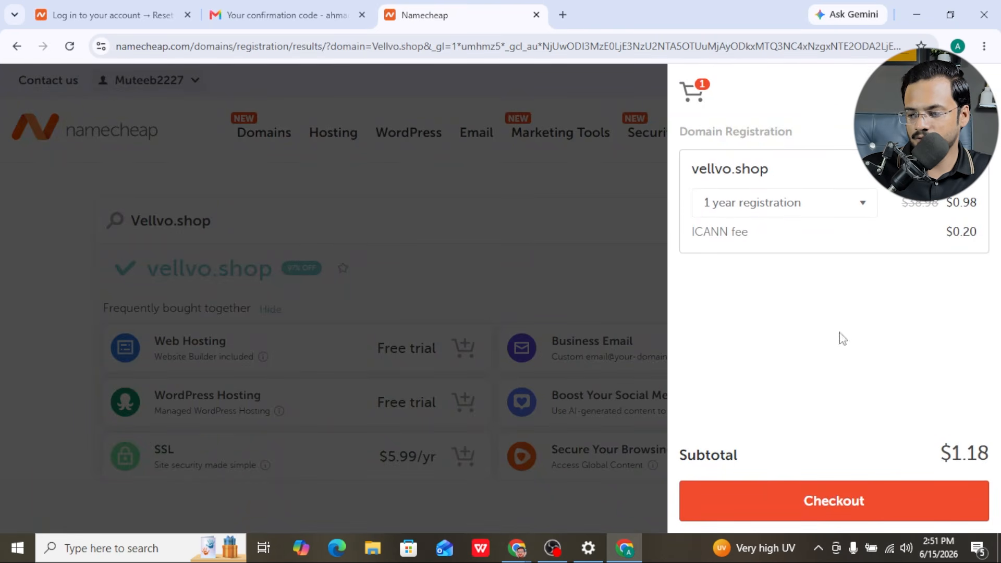
click(838, 504)
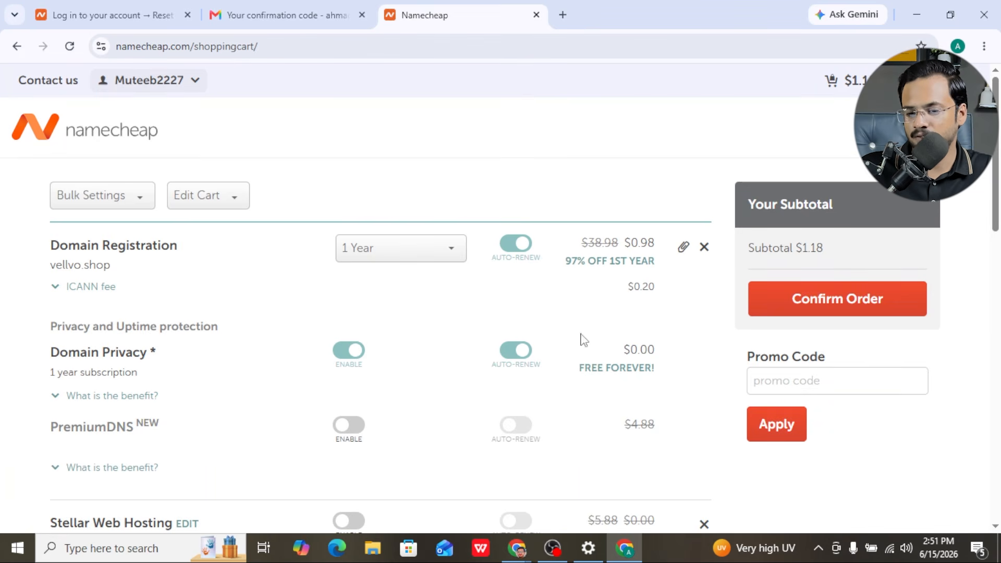
Step: Confirm the one-year vellvo.shop registration order and pay for it with the secure card payment method
scroll(435, 311, down, 2)
click(796, 209)
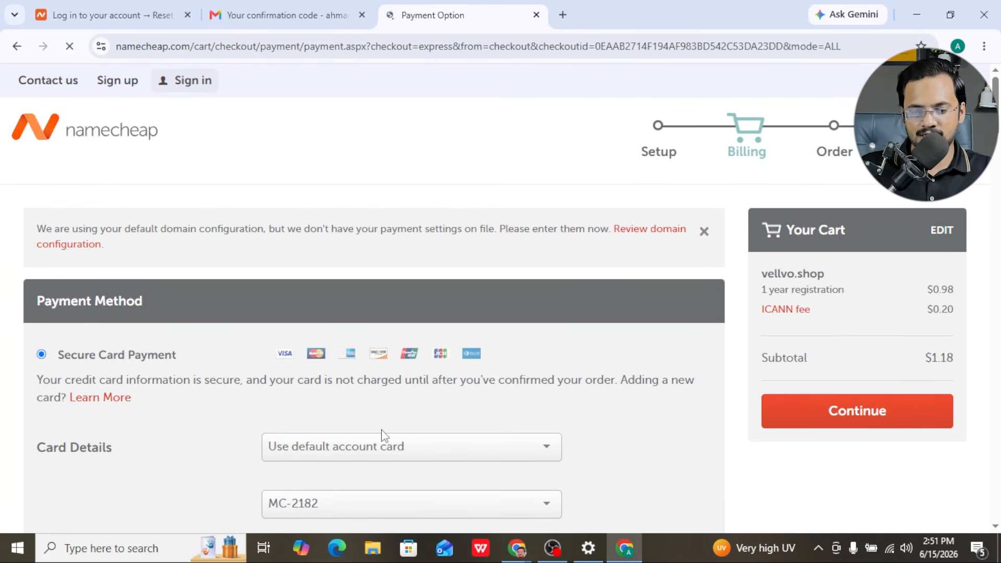
scroll(365, 433, down, 4)
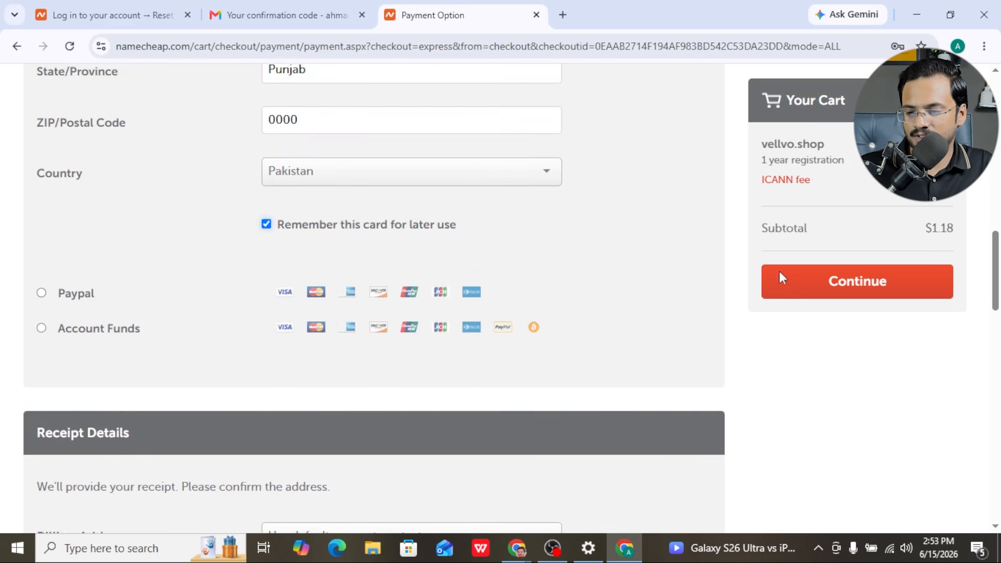
click(869, 286)
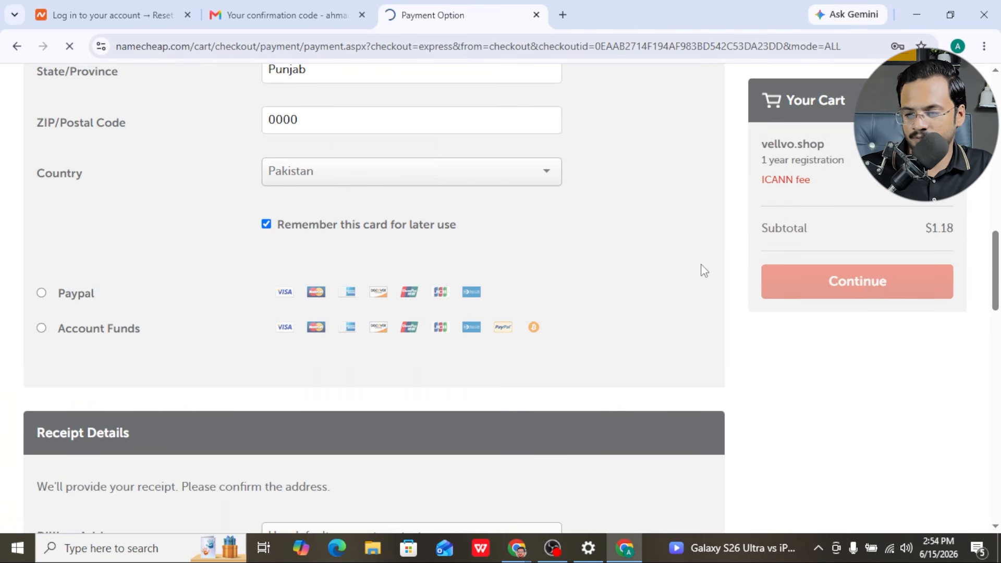
click(885, 367)
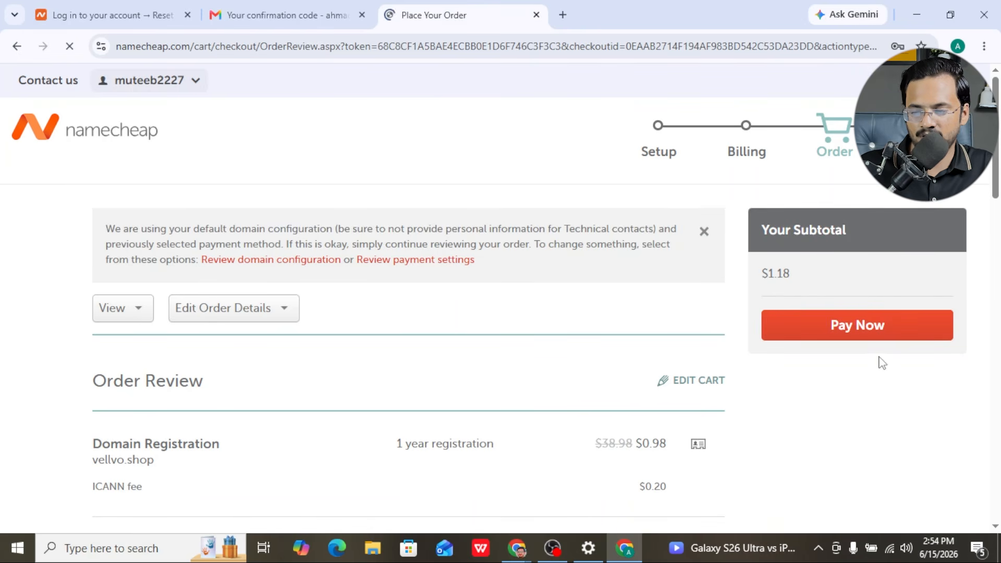
click(871, 329)
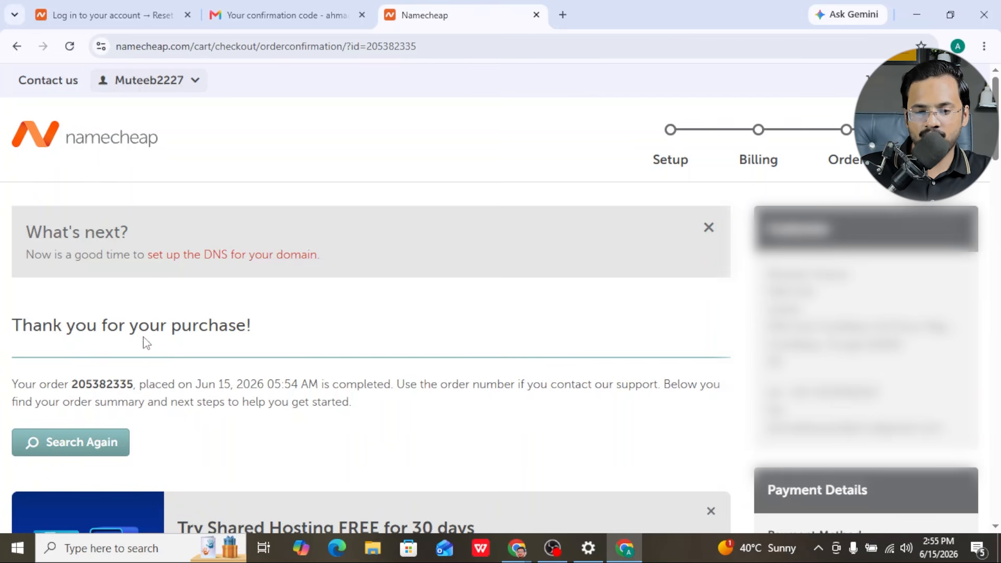
Step: Go to the account dashboard and open the Advanced DNS settings of vellvo.shop
click(134, 78)
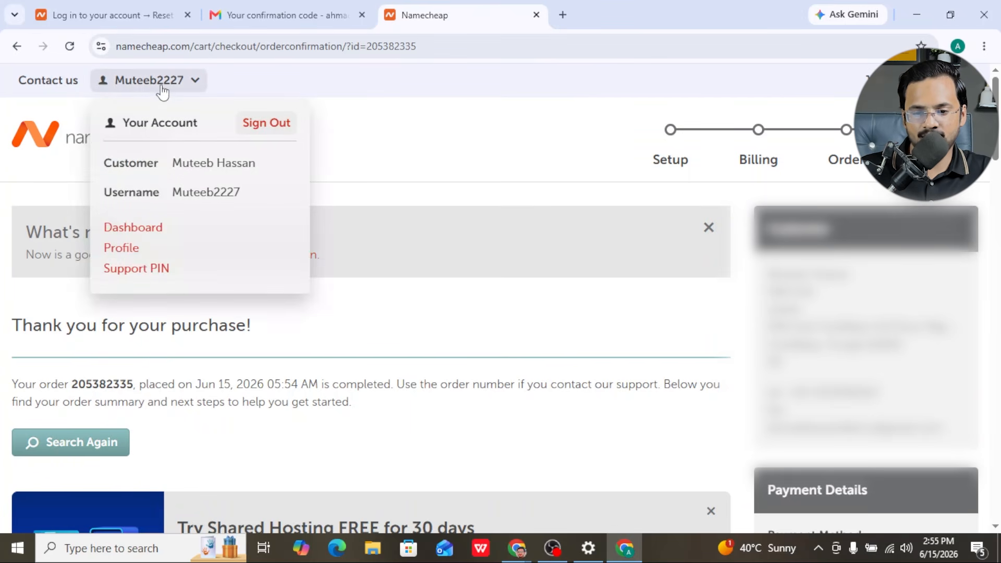
click(133, 228)
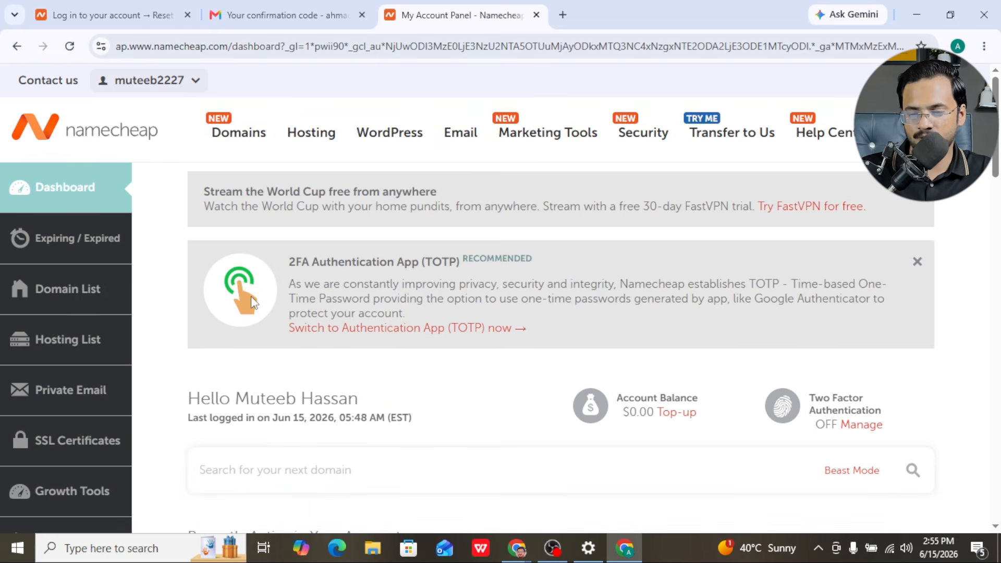
scroll(300, 365, down, 3)
scroll(300, 364, up, 1)
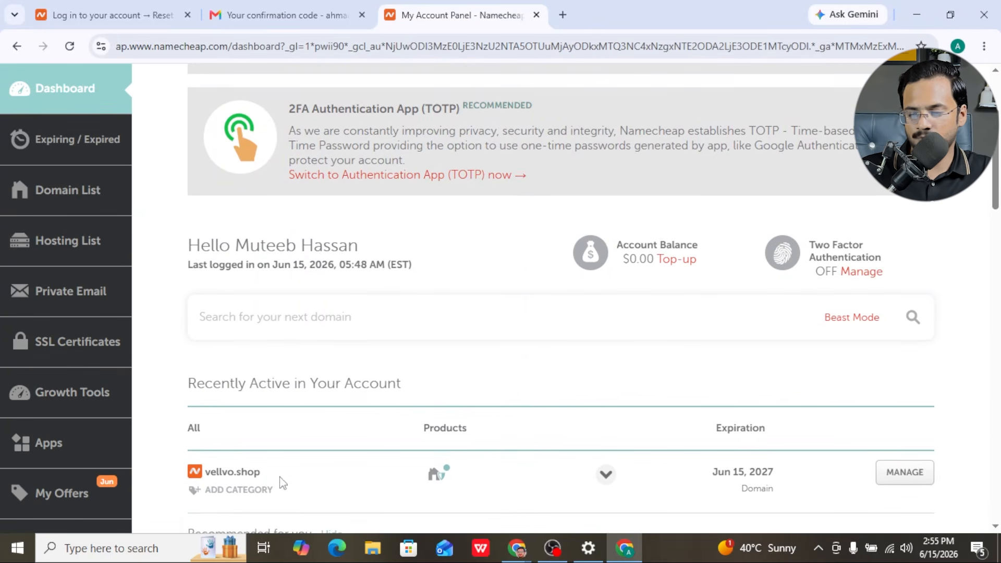
click(886, 477)
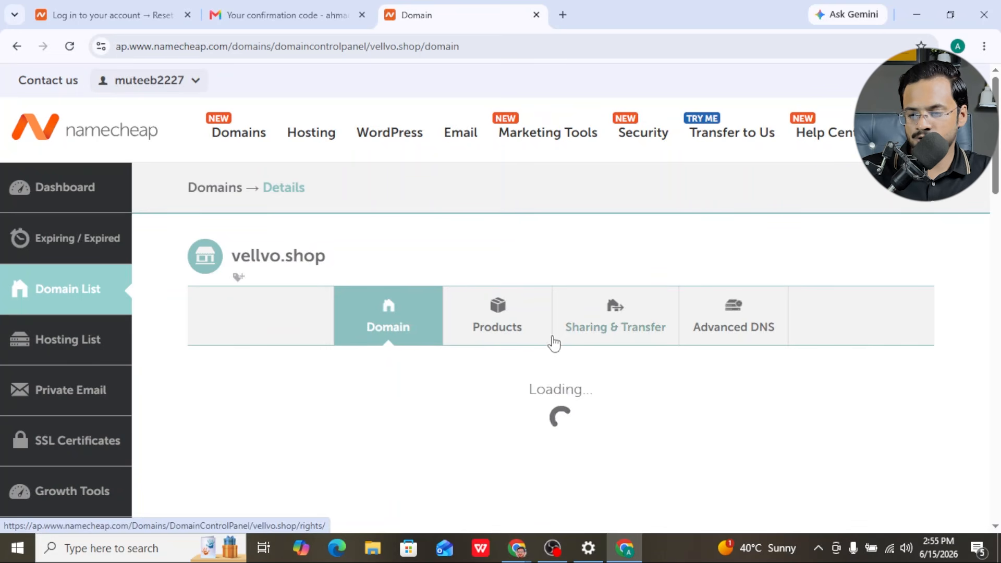
scroll(755, 377, down, 2)
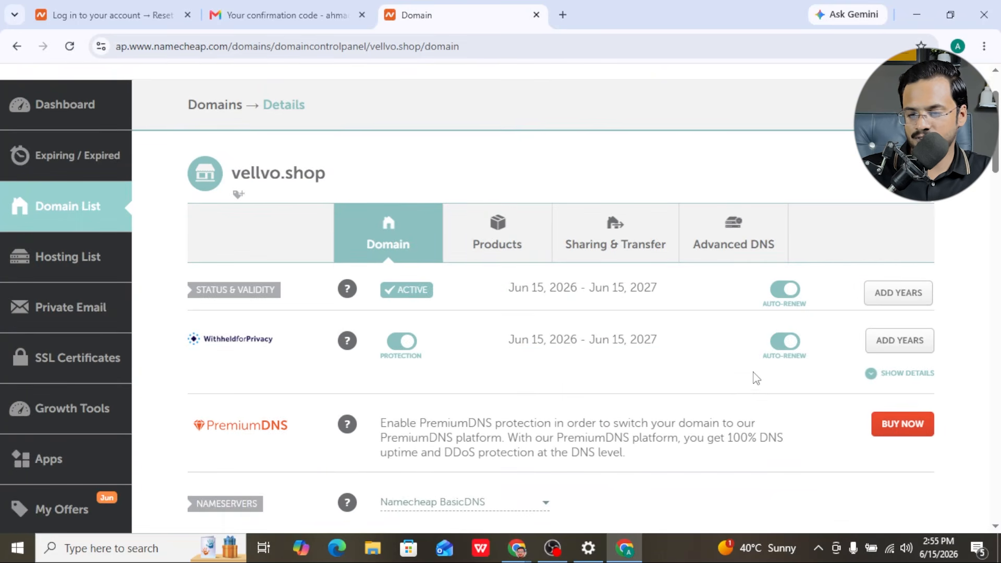
click(738, 228)
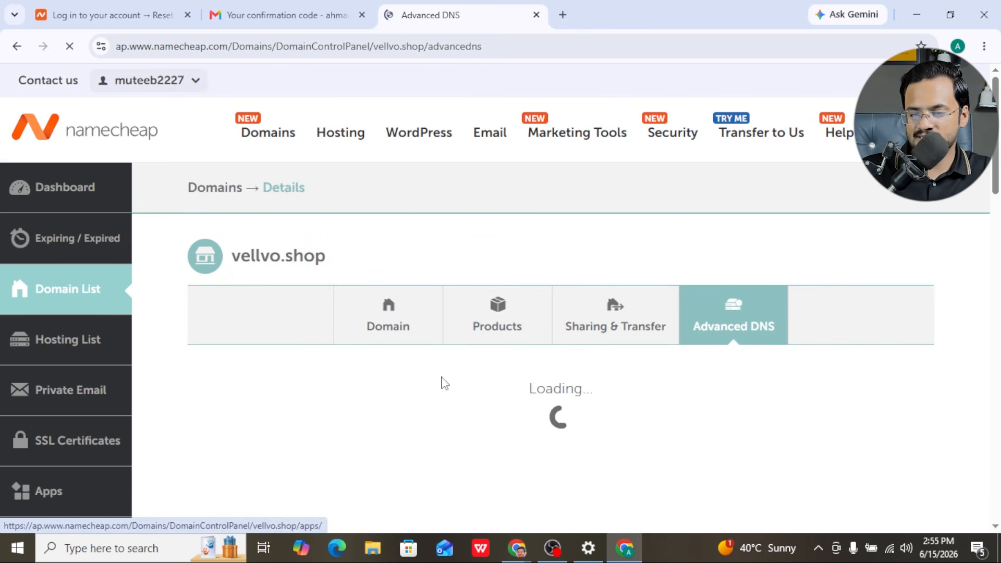
Step: Apply the Shopify DNS template to vellvo.shop and accept the change to its DNS records
scroll(444, 383, down, 1)
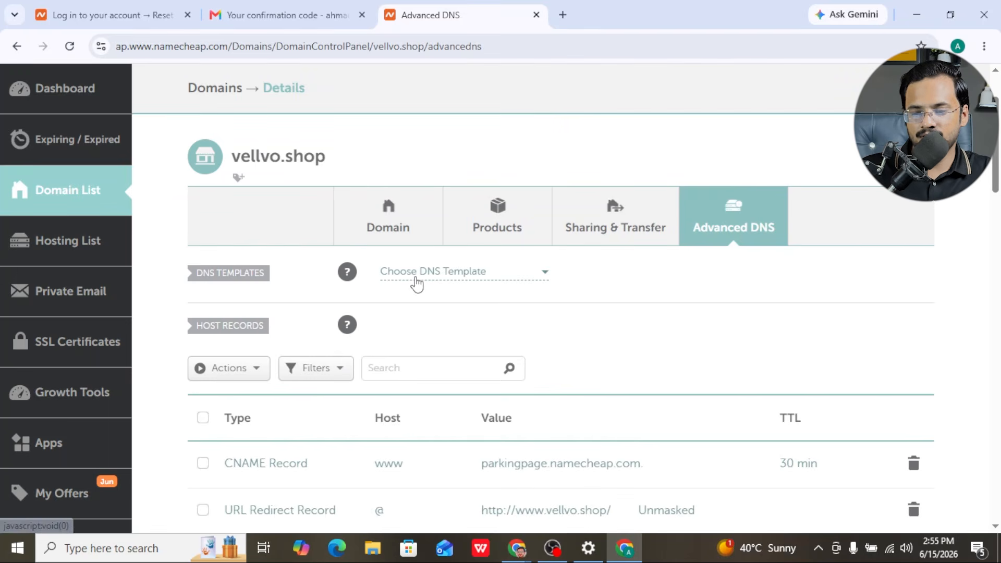
click(433, 276)
click(413, 317)
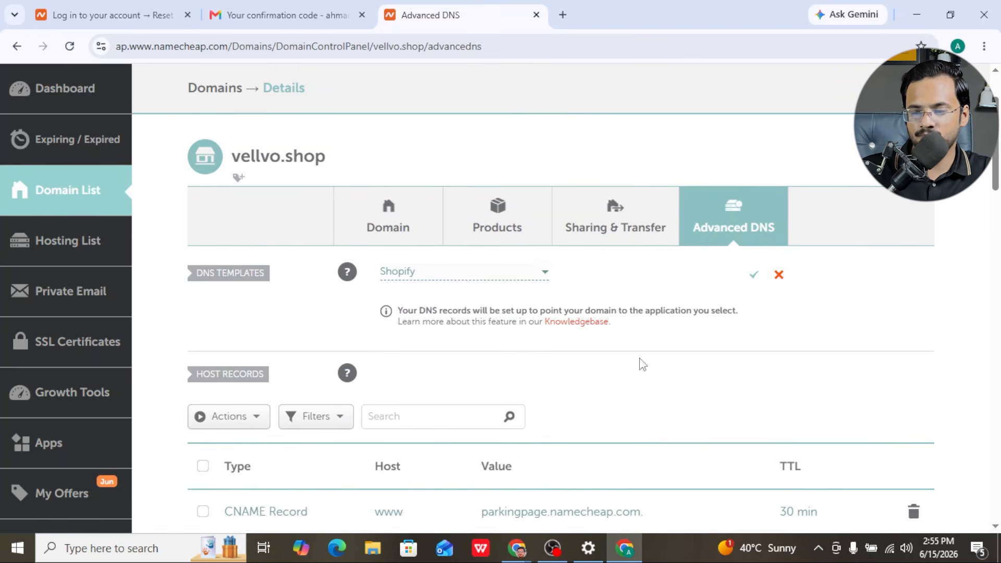
click(753, 274)
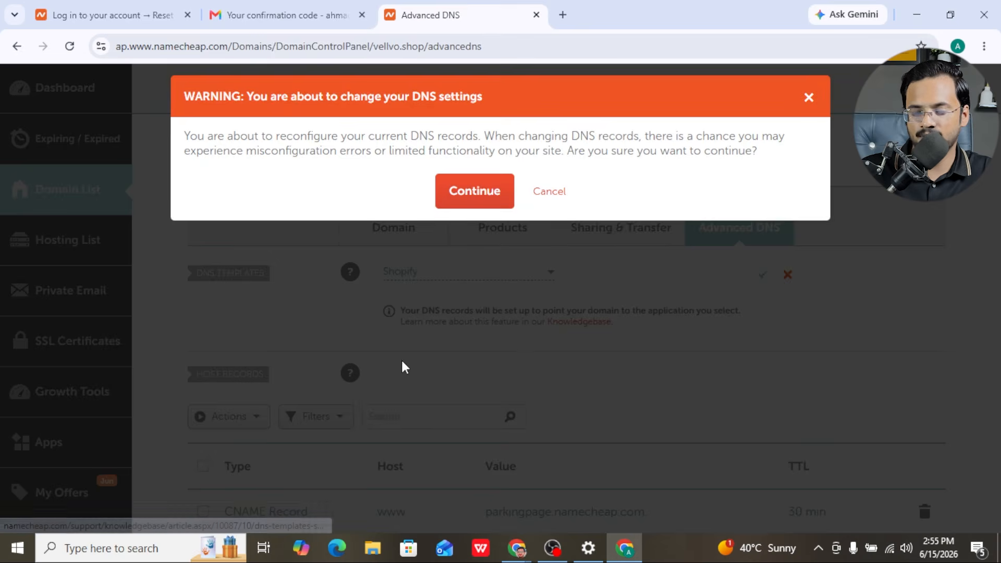
click(462, 192)
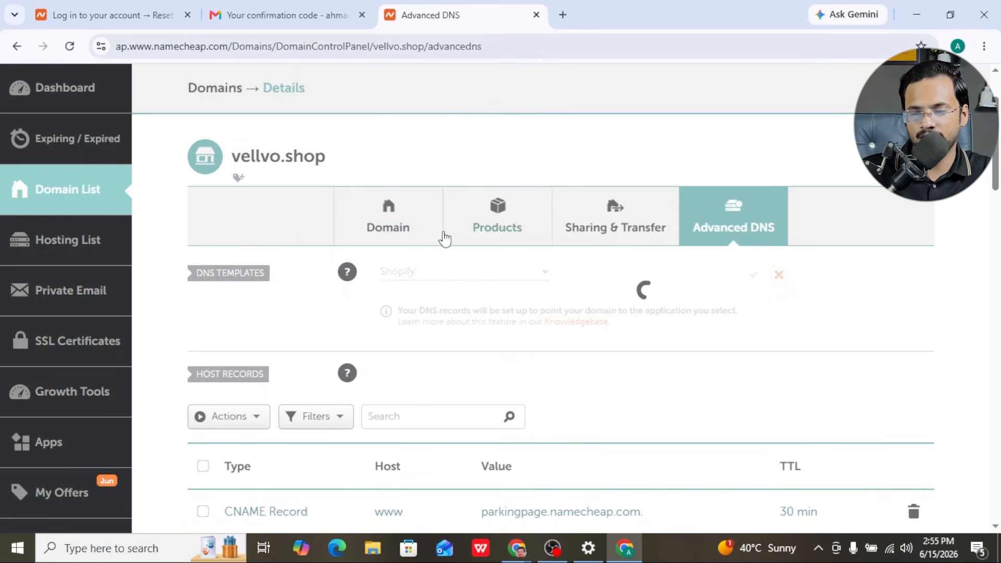
Step: Try to delete the URL Redirect record and the parking page CNAME record from the host records
scroll(542, 336, down, 4)
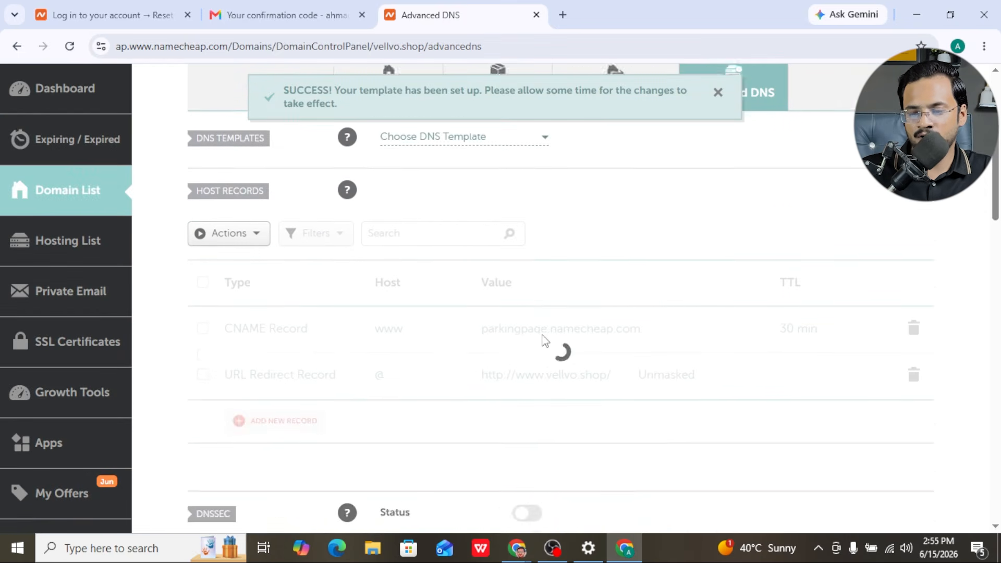
scroll(373, 312, up, 1)
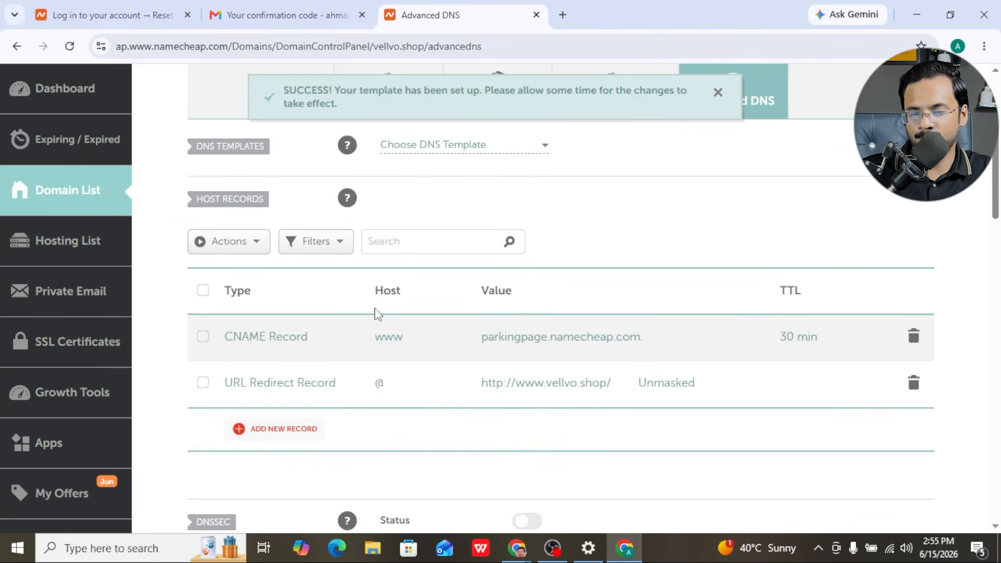
click(203, 336)
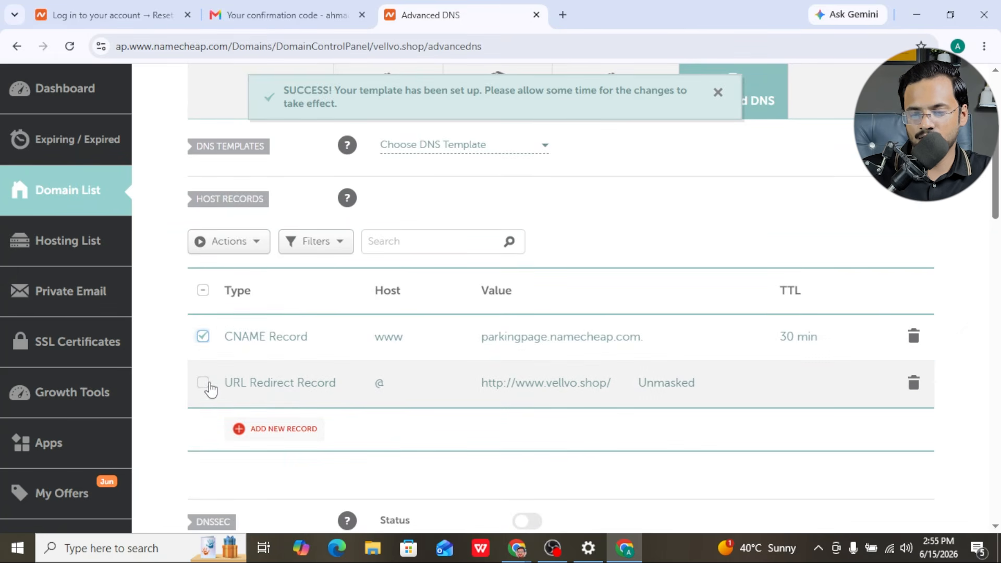
click(913, 384)
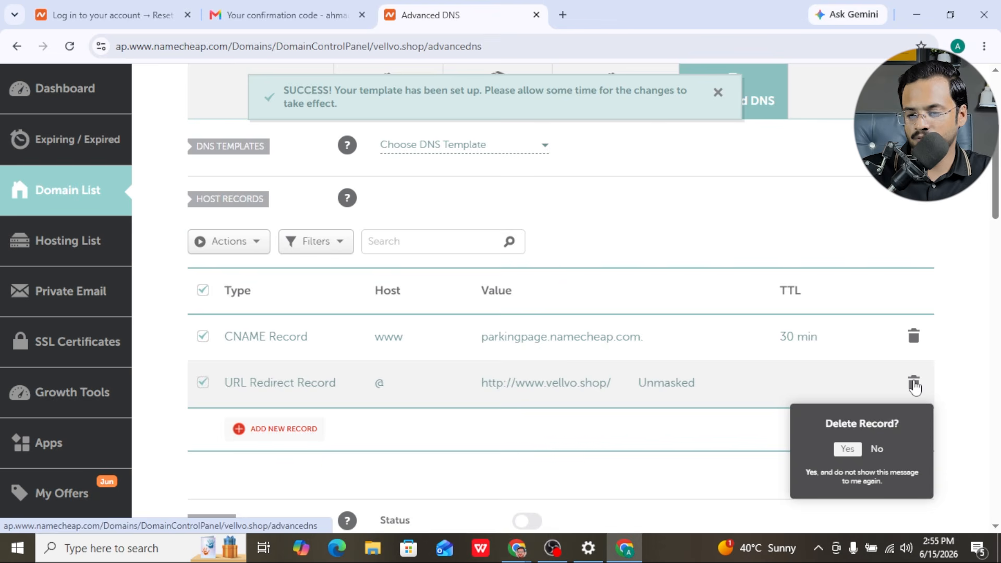
click(858, 449)
click(914, 336)
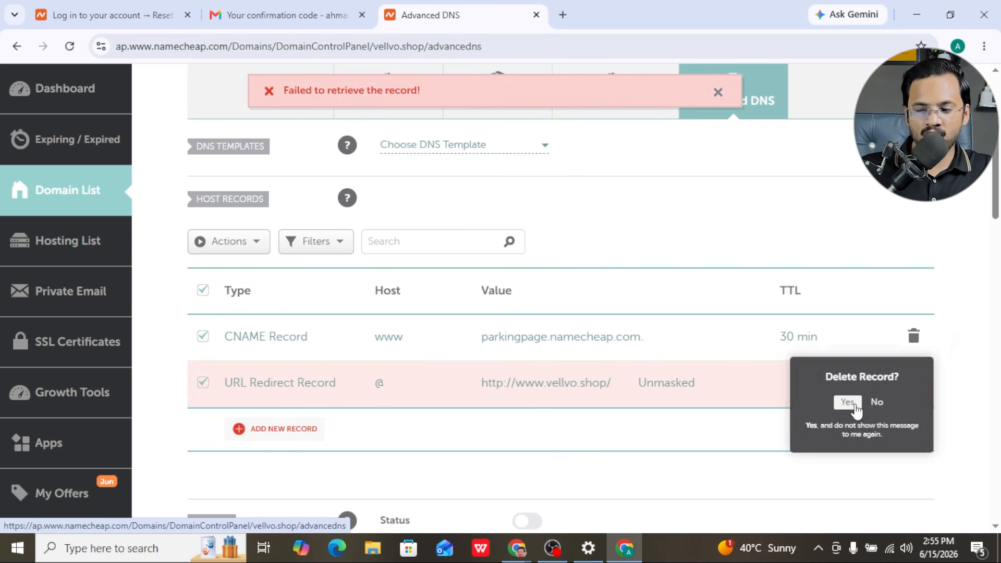
click(855, 402)
scroll(462, 302, up, 4)
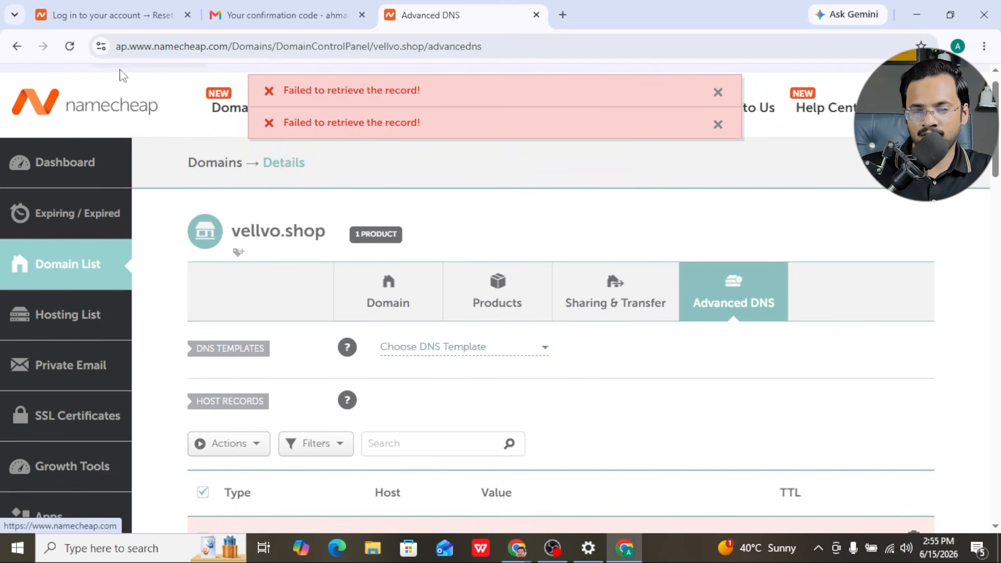
Step: Reload the Advanced DNS page and check the host records of vellvo.shop
click(70, 46)
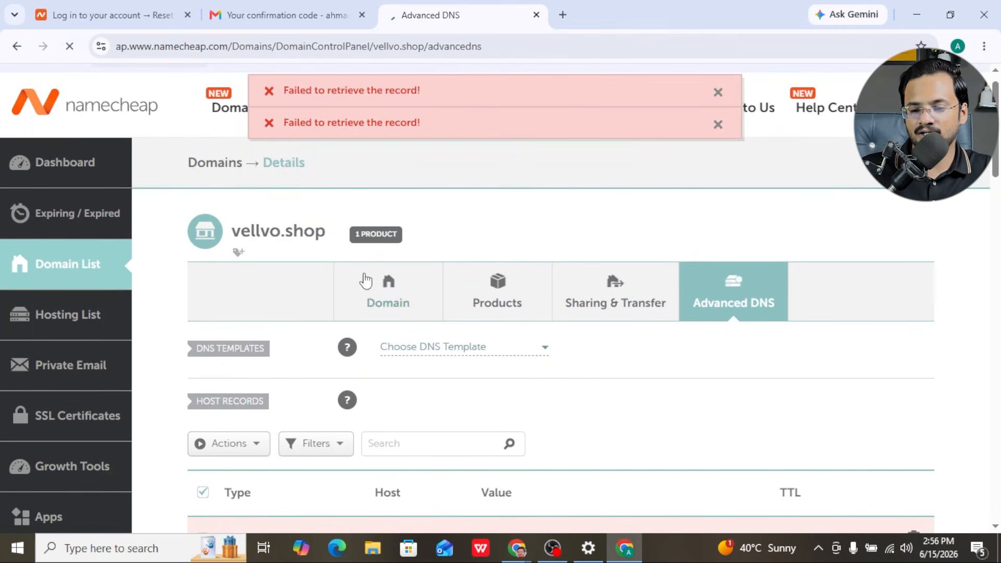
scroll(557, 350, down, 3)
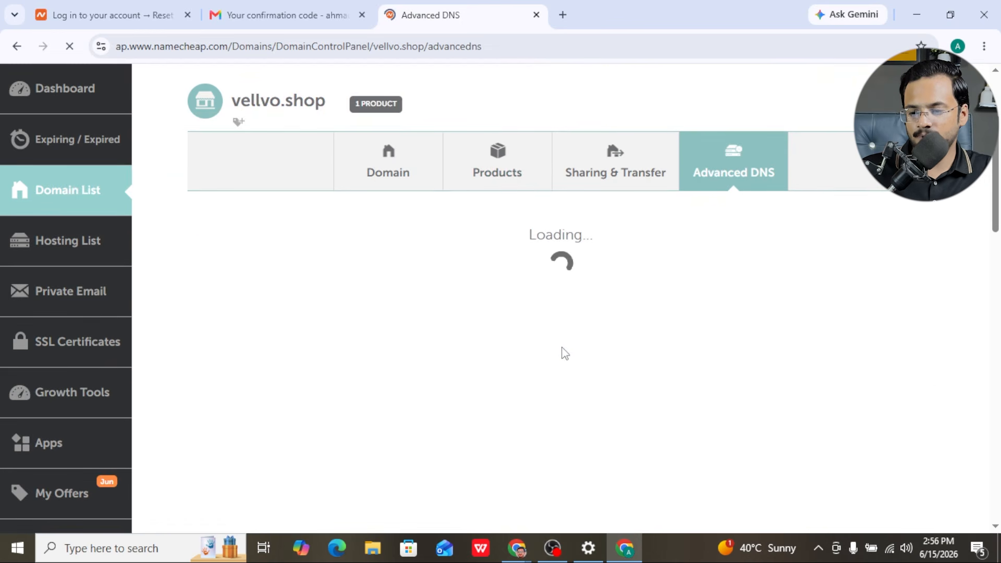
scroll(537, 390, down, 1)
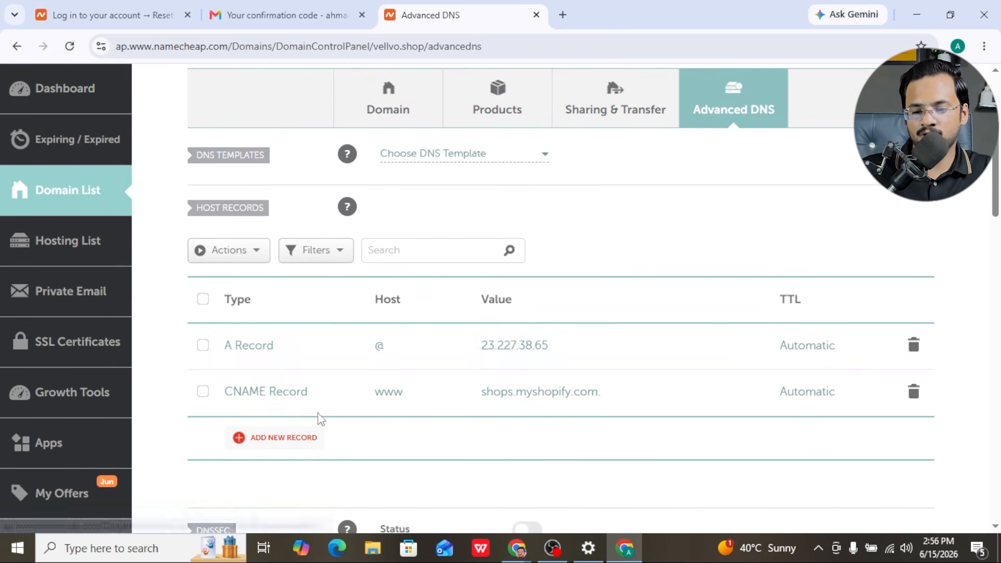
Step: Copy the domain name vellvo.shop from the heading of the domain details page
scroll(436, 310, up, 4)
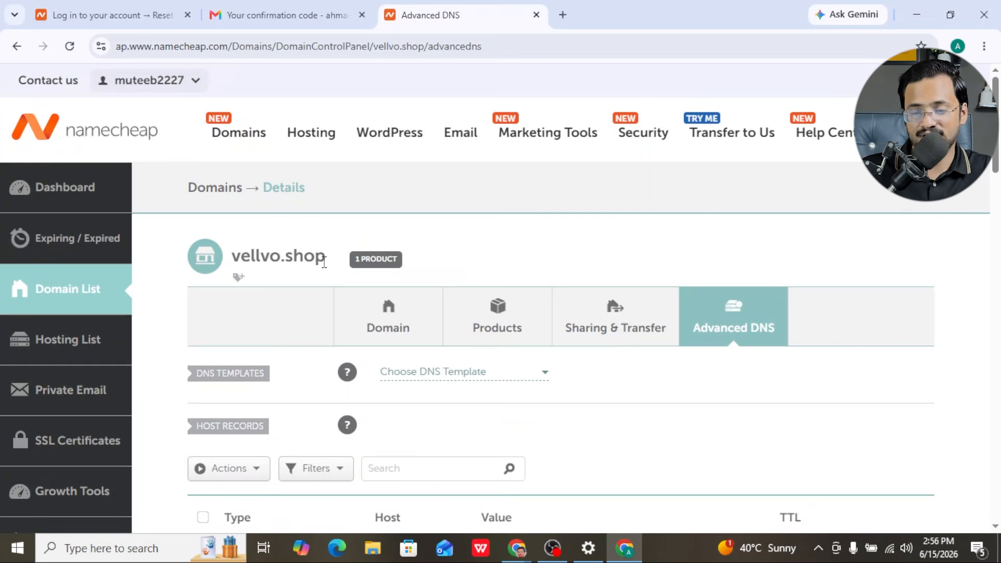
triple_click(327, 261)
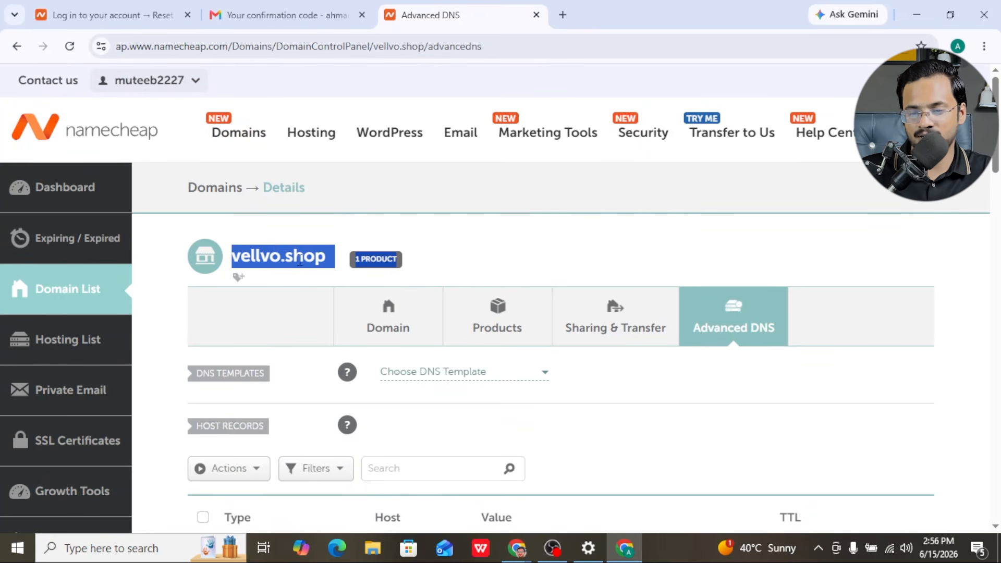
click(258, 255)
drag(233, 255, 381, 249)
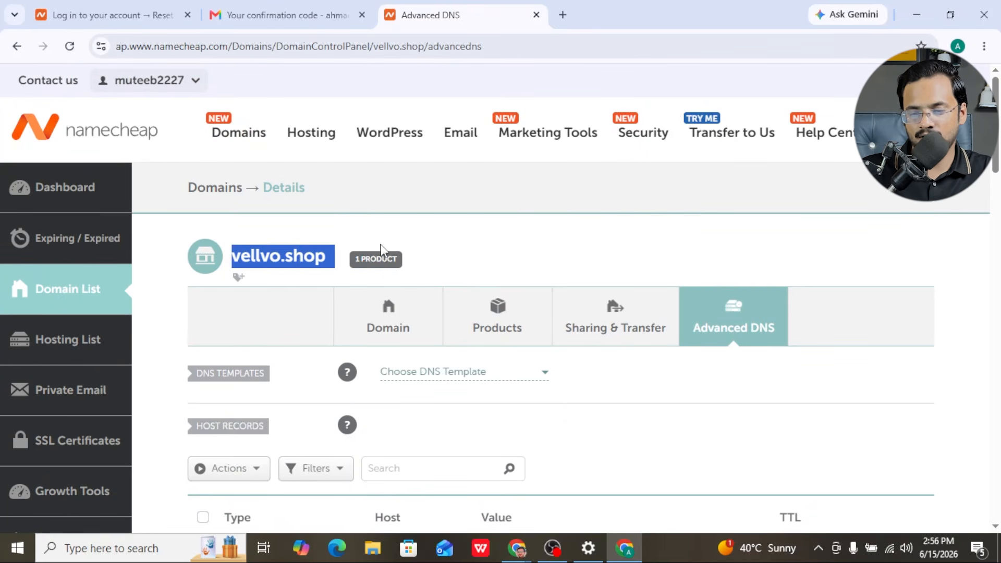
right_click(313, 254)
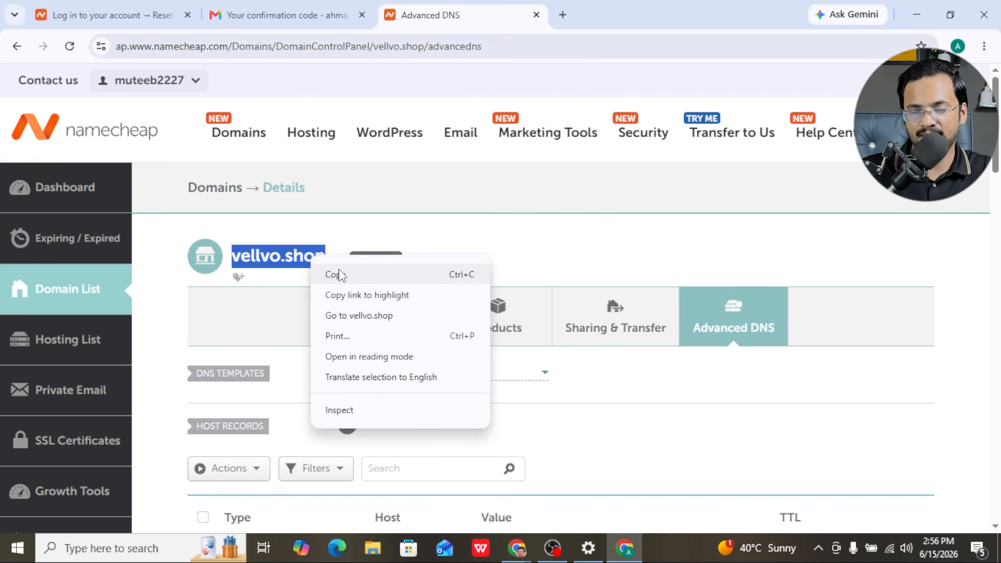
click(339, 274)
Step: Switch to the Shopify admin window of the Vellvo.shop store and open the store settings
click(516, 548)
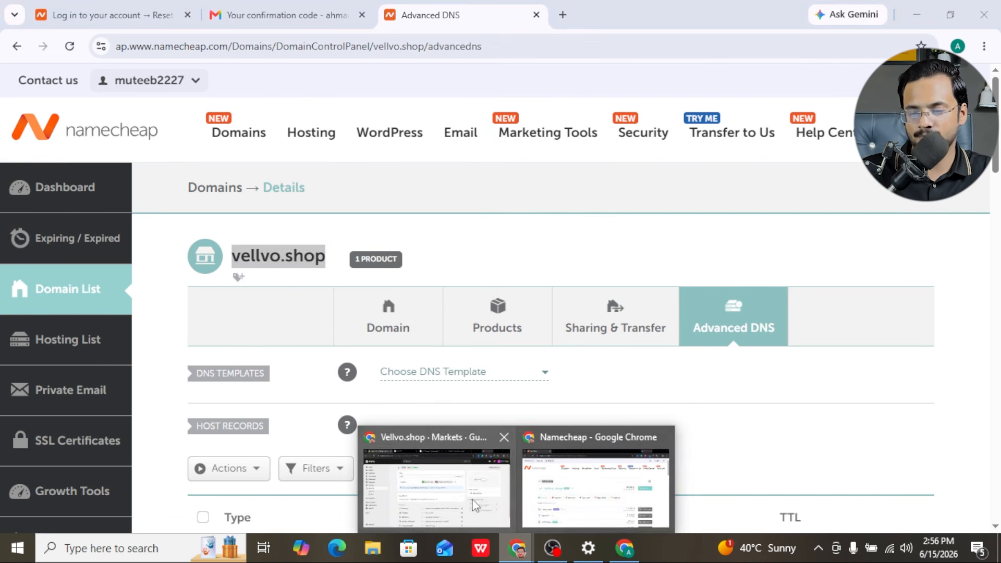
click(475, 505)
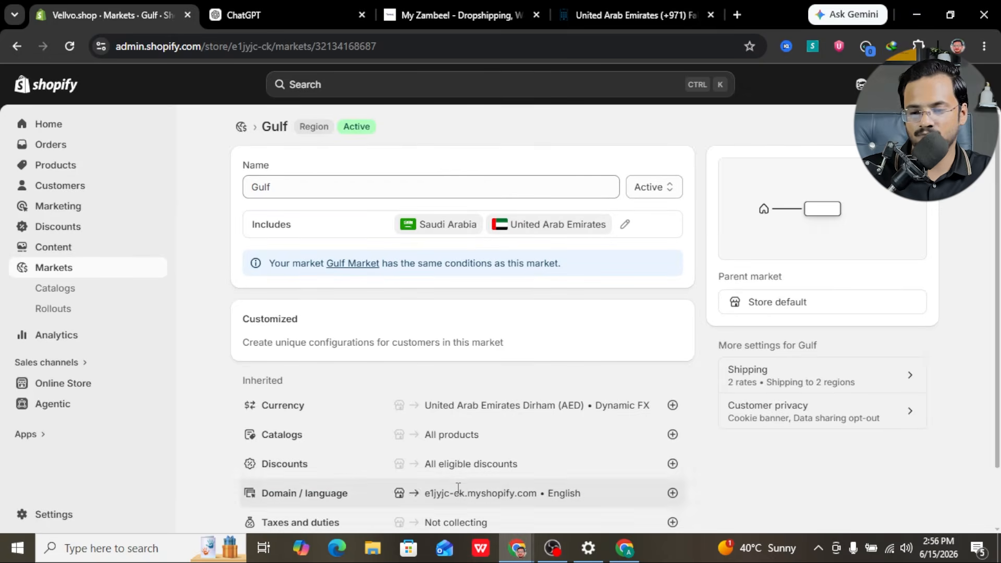
click(56, 515)
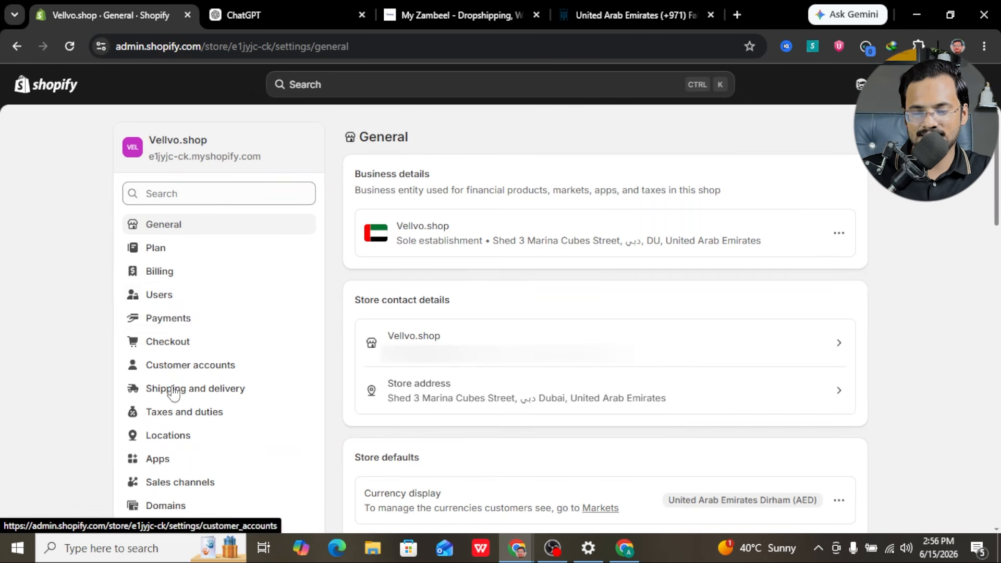
Step: Connect the existing domain vellvo.shop in the store's domain settings and confirm that its DNS records have been updated
scroll(174, 394, down, 1)
click(159, 462)
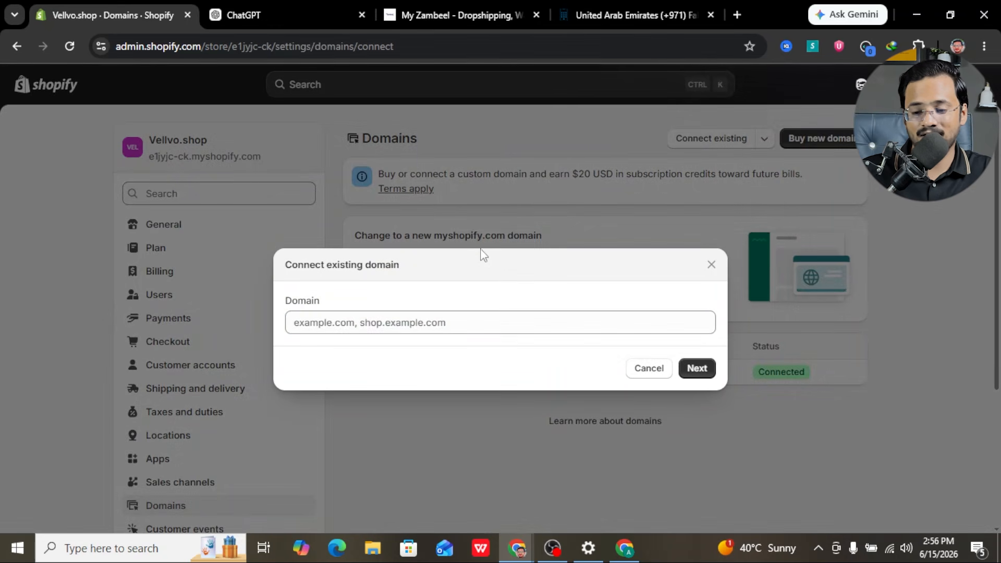
click(384, 323)
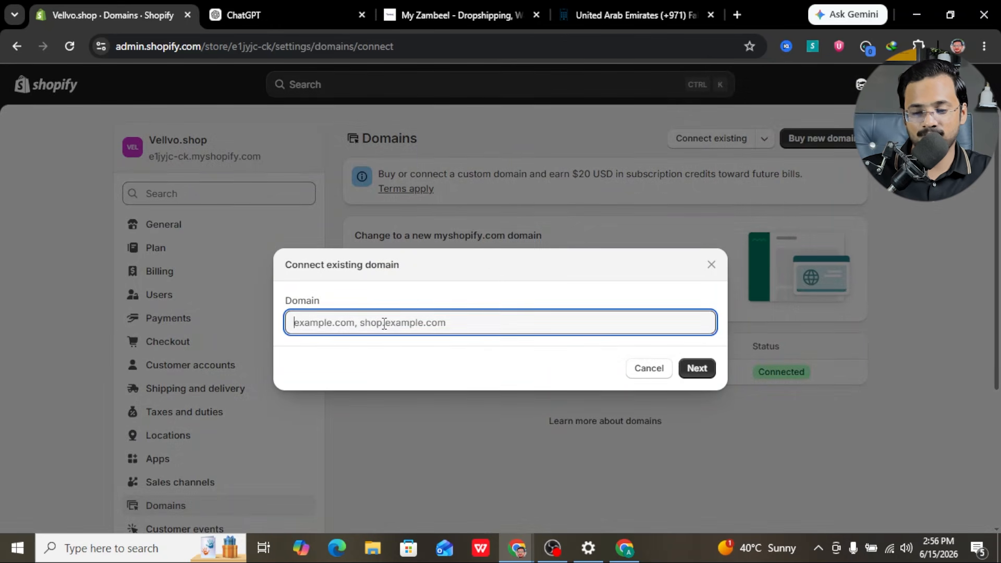
key(ctrl+v)
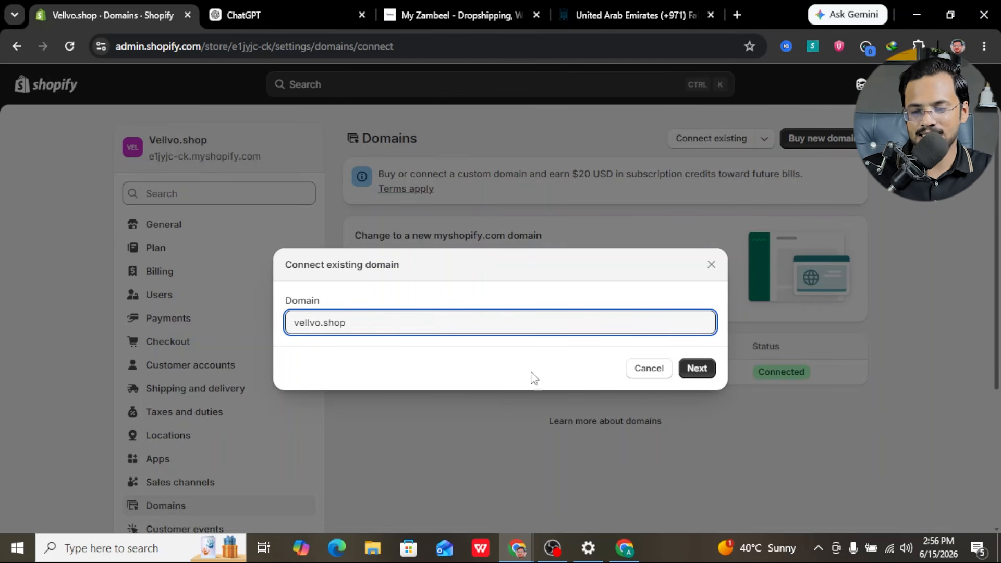
click(697, 372)
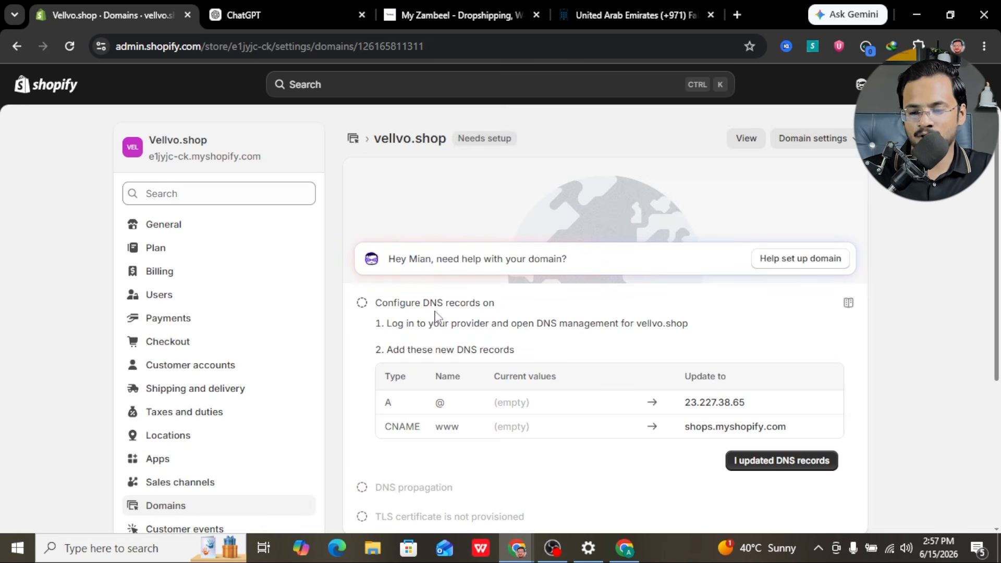
scroll(525, 322, down, 2)
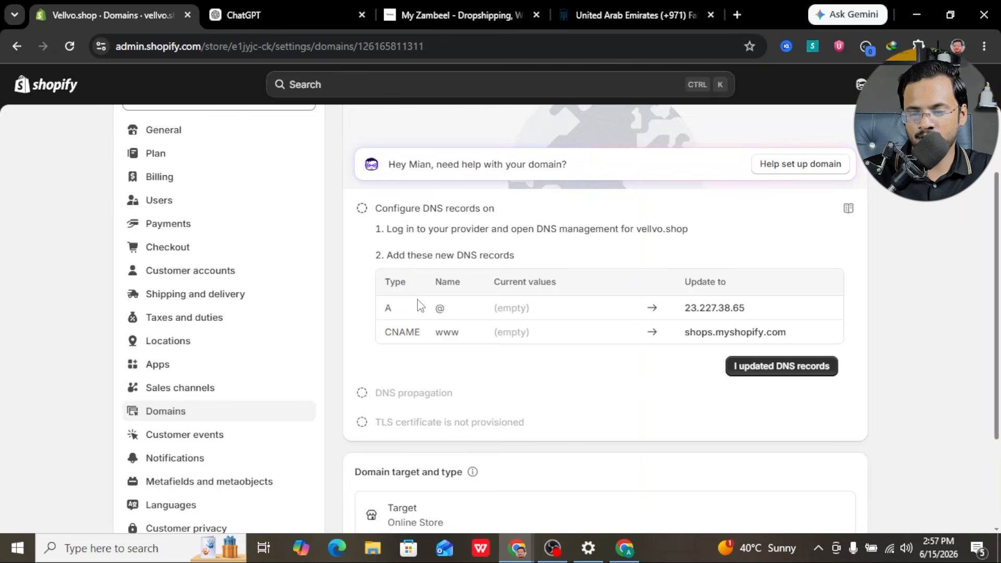
click(787, 374)
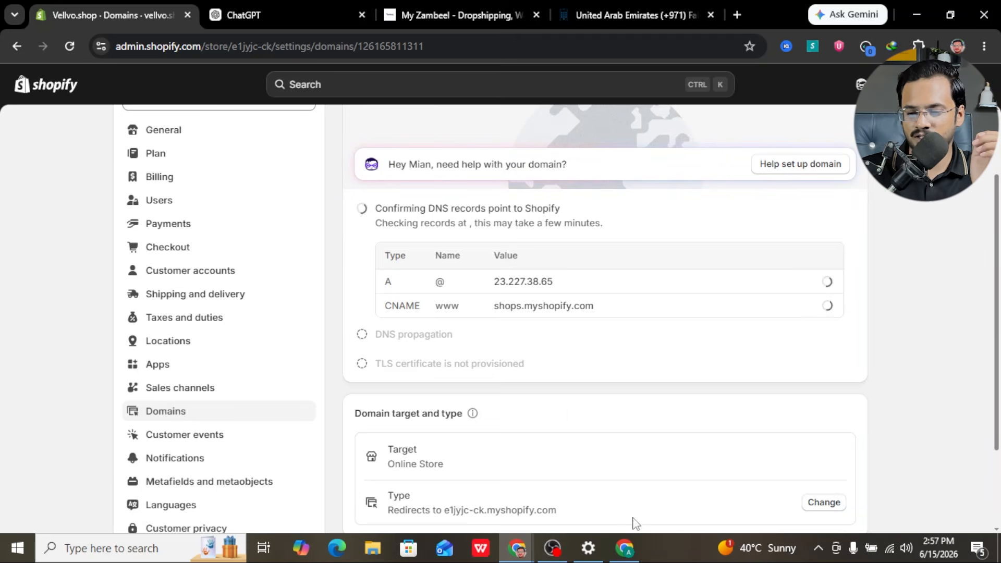
Step: Compare the A and CNAME host records of vellvo.shop in Namecheap with the DNS records Shopify is checking
click(637, 551)
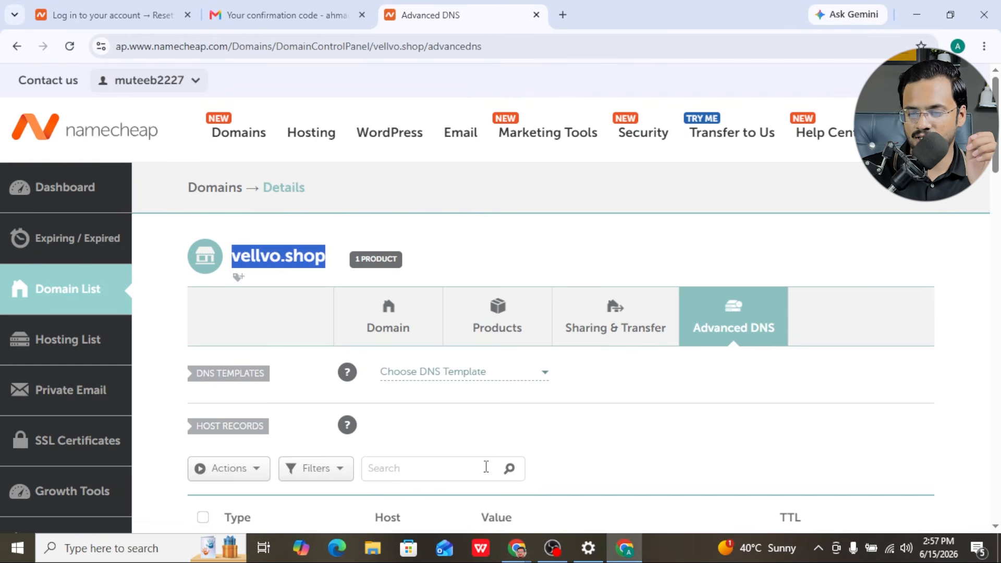
scroll(486, 467, down, 5)
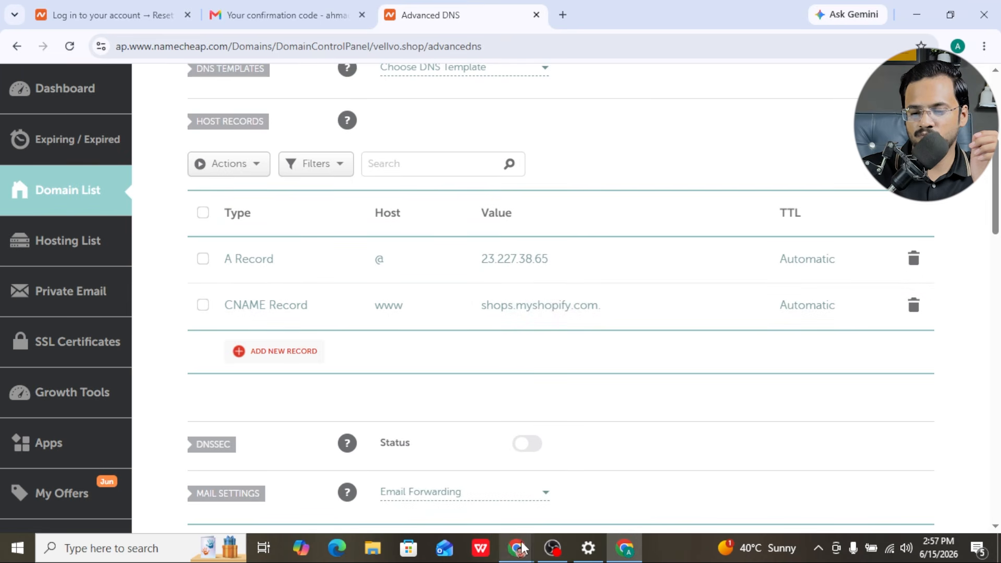
mouse_move(517, 548)
click(463, 482)
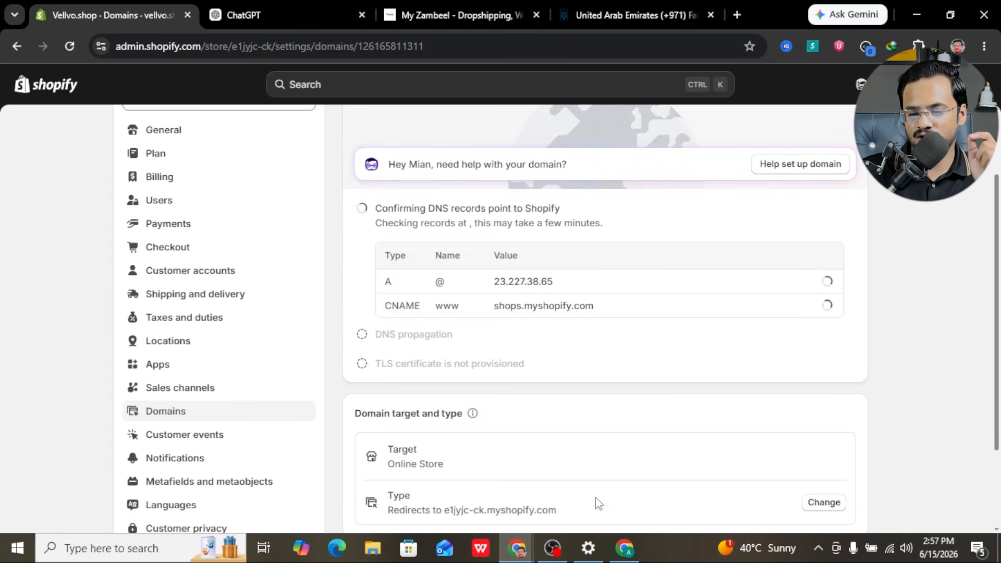
click(635, 542)
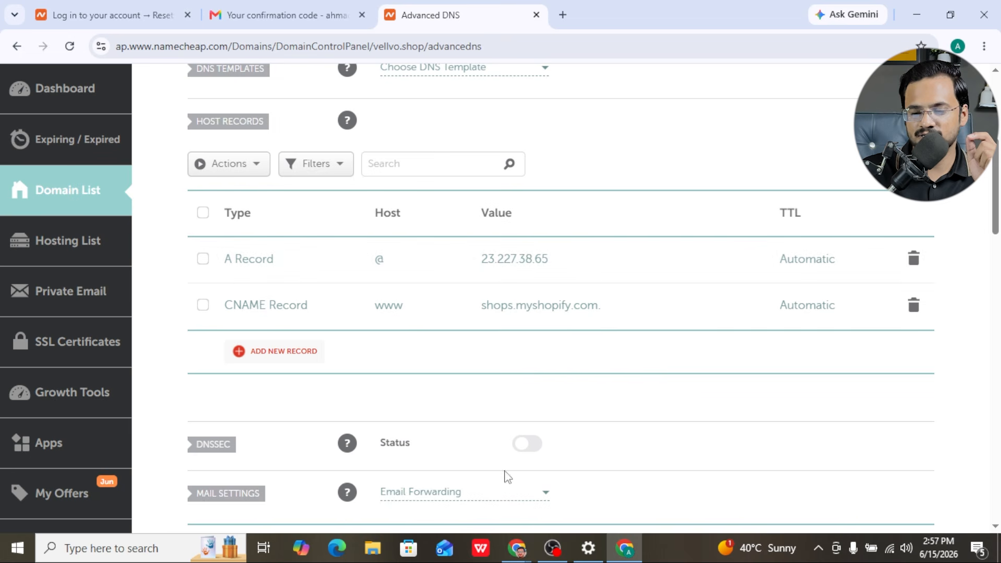
mouse_move(516, 549)
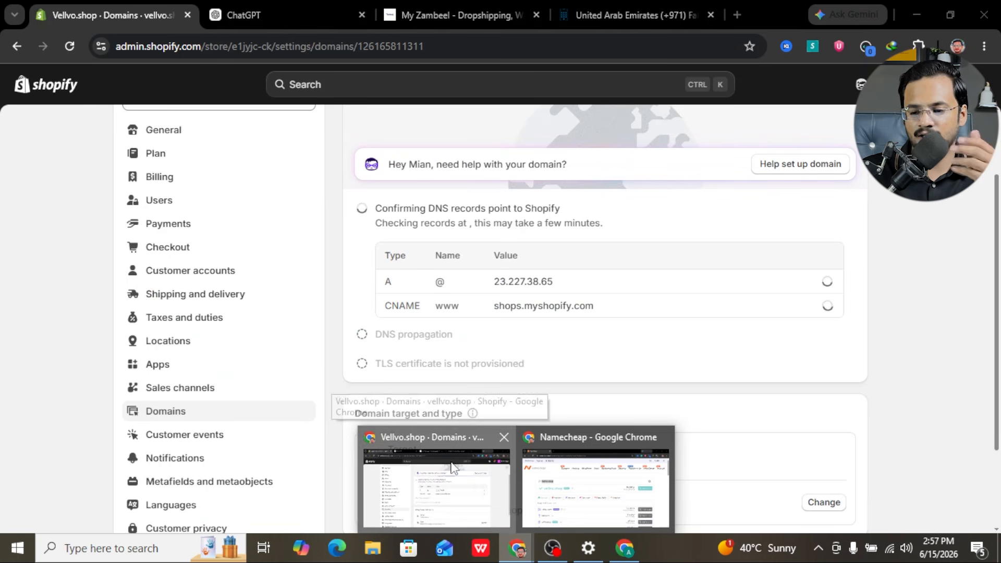
click(452, 467)
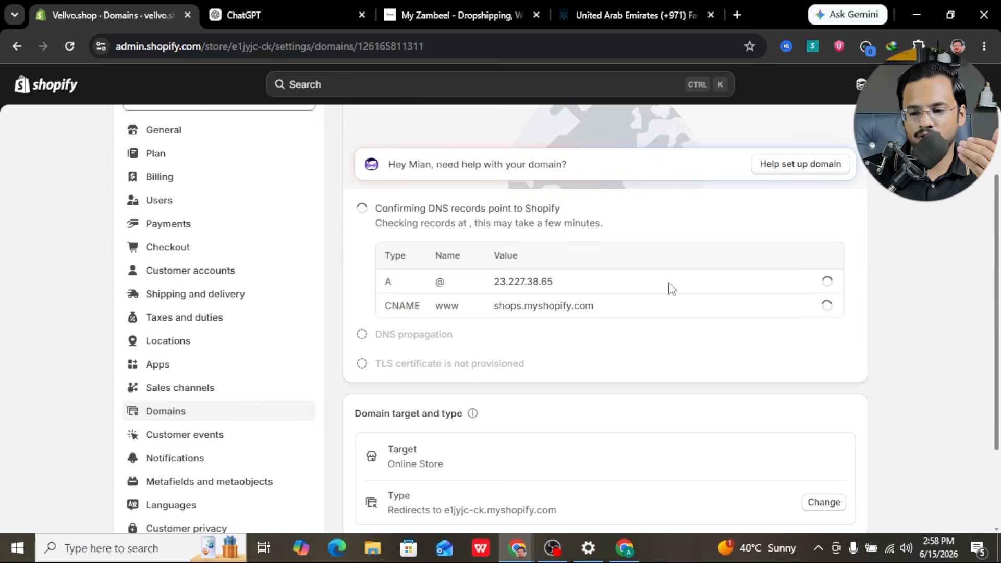
scroll(540, 223, up, 2)
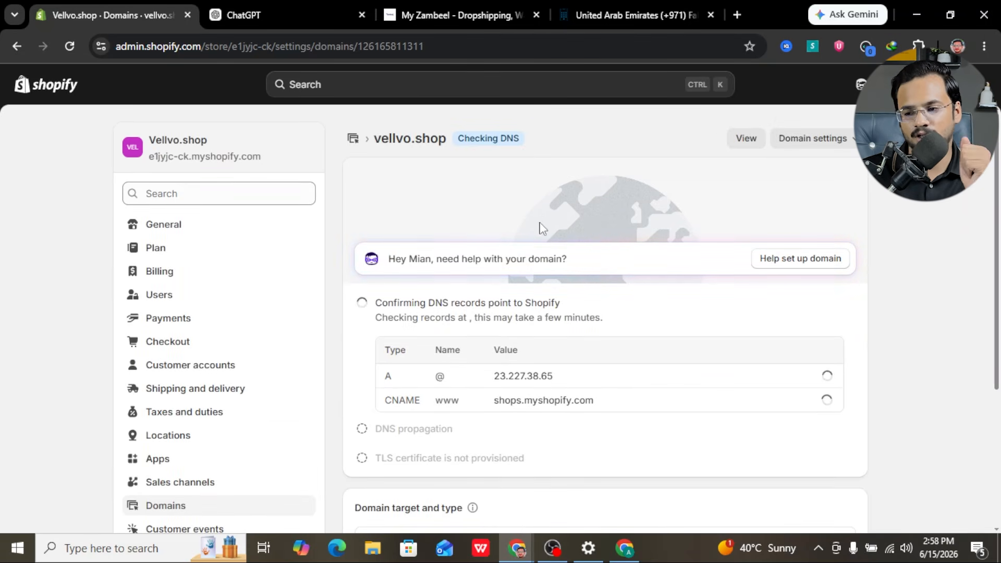
Step: Leave the store settings and create a manual product collection titled Home Accessories
key(Escape)
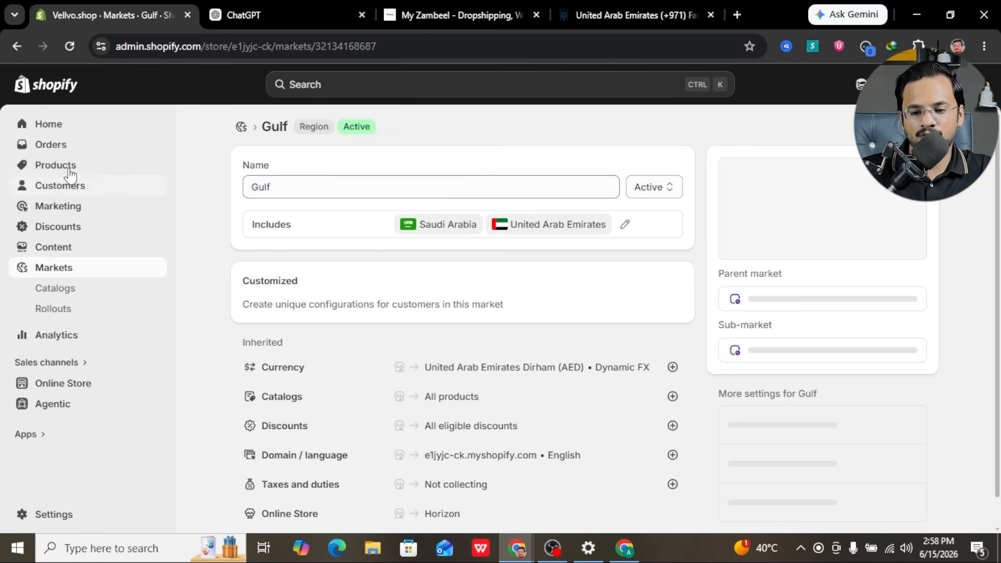
click(54, 171)
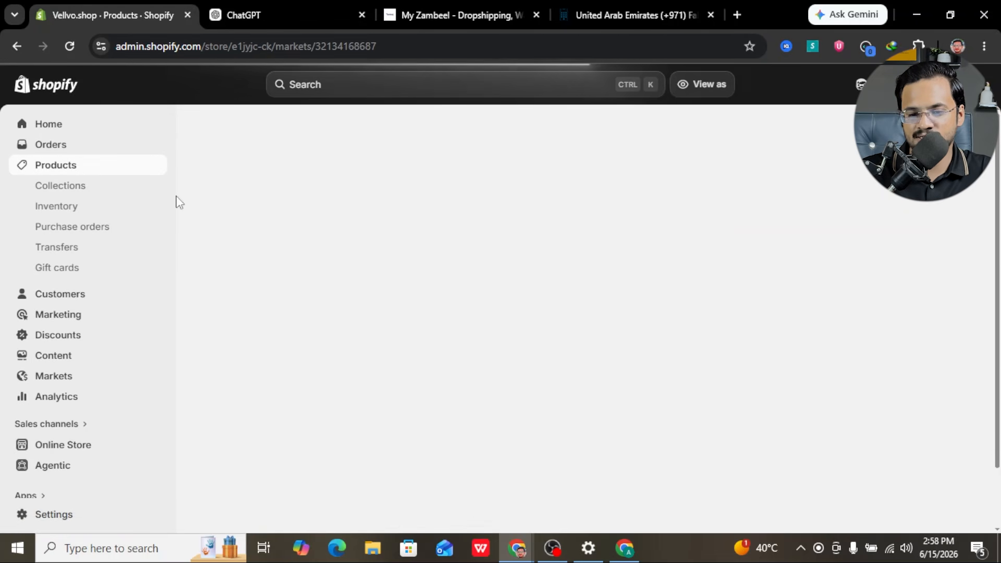
click(65, 190)
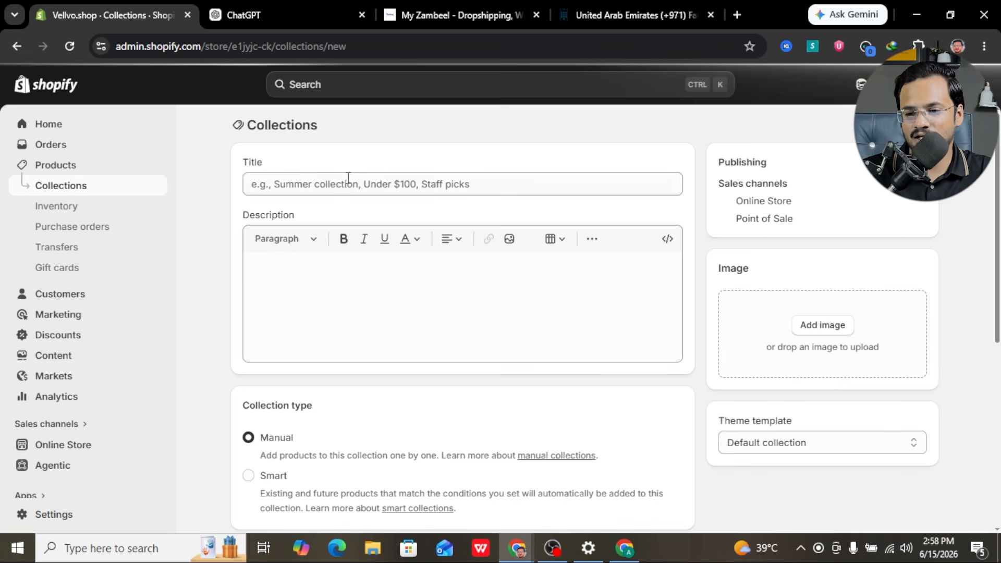
click(321, 181)
text(H)
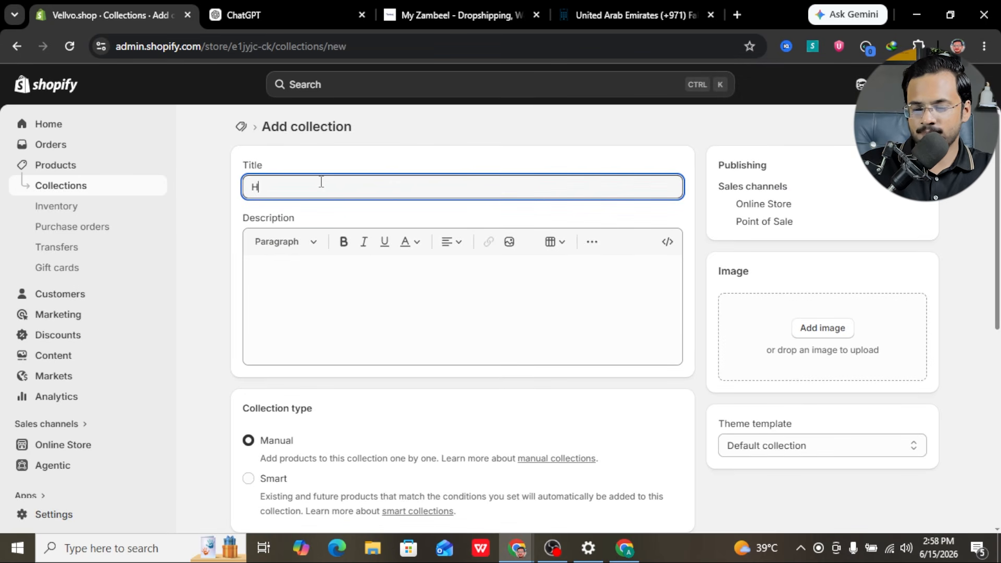
text(ome Accessories)
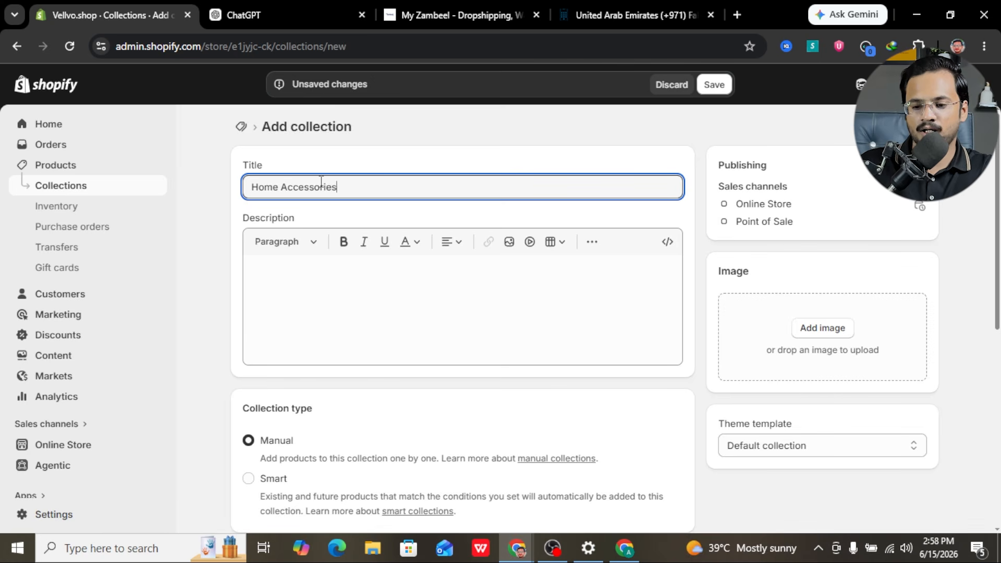
click(715, 84)
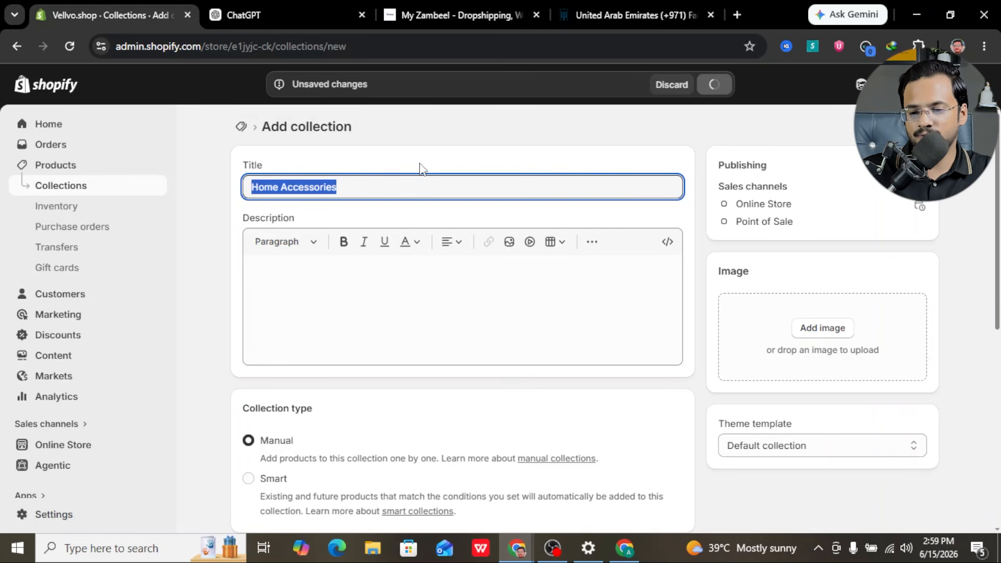
scroll(402, 291, down, 4)
scroll(402, 290, up, 4)
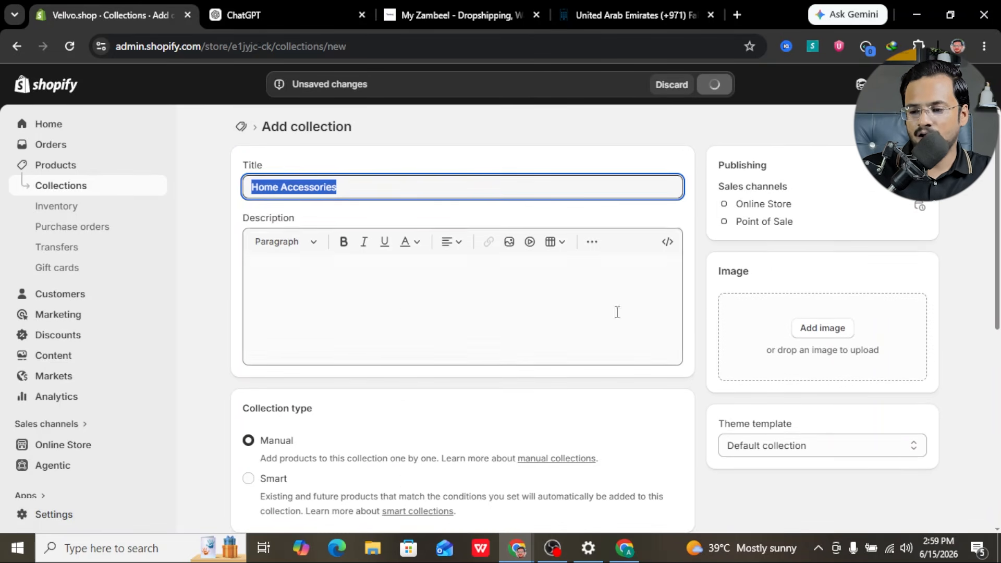
scroll(757, 349, down, 2)
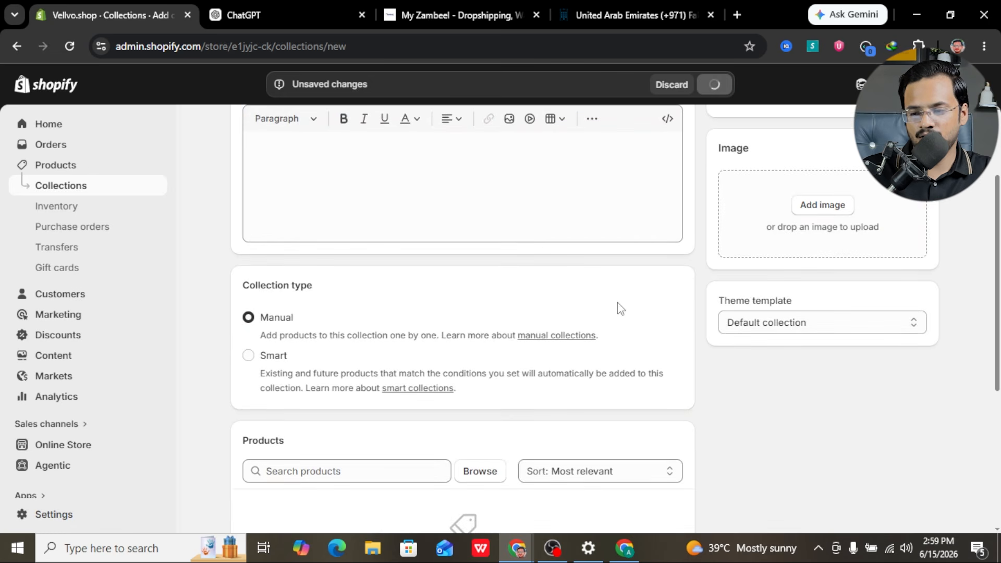
scroll(359, 346, down, 3)
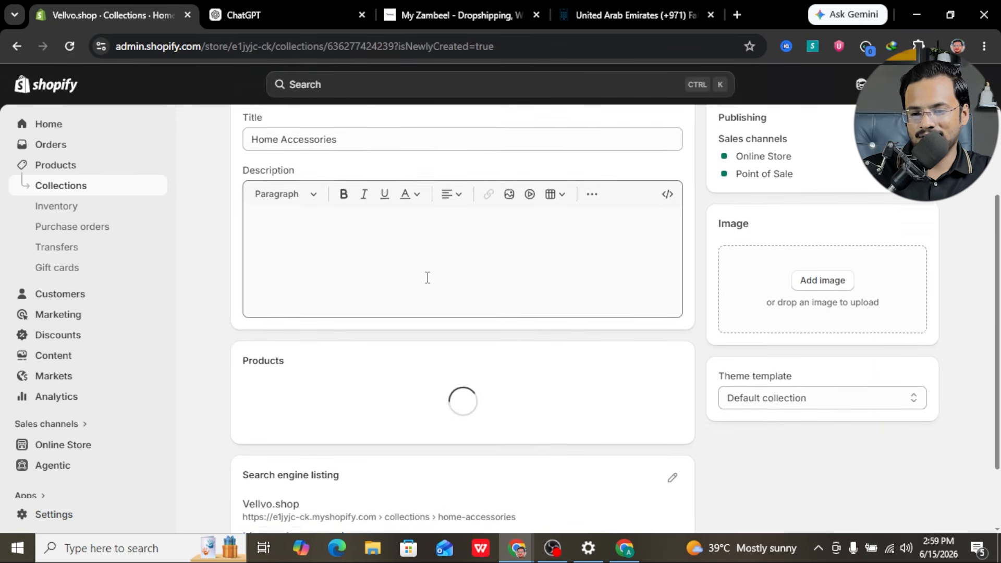
Step: Create another manual collection titled Kitchen Accessories
click(417, 195)
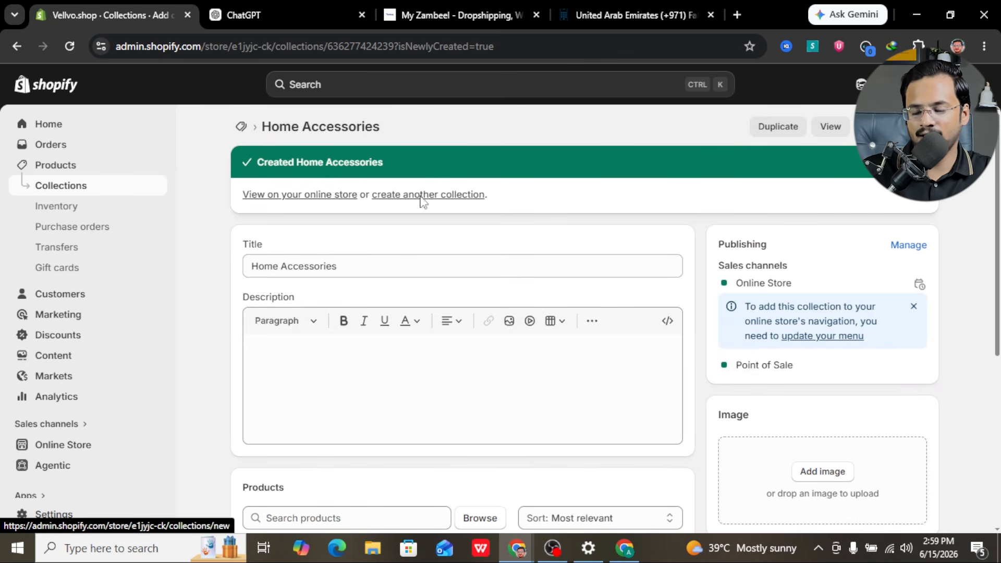
click(436, 186)
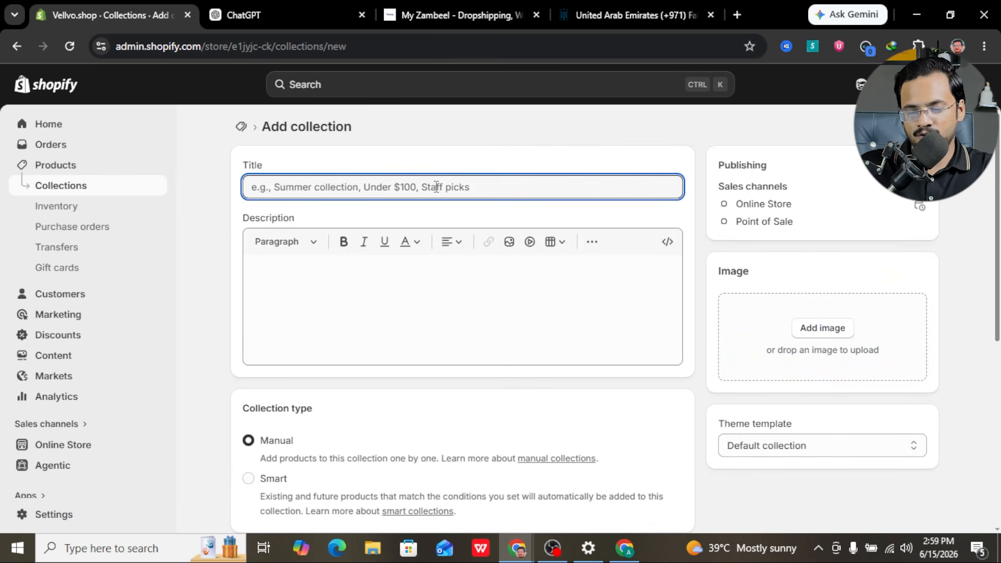
text(Kitchen Accessories)
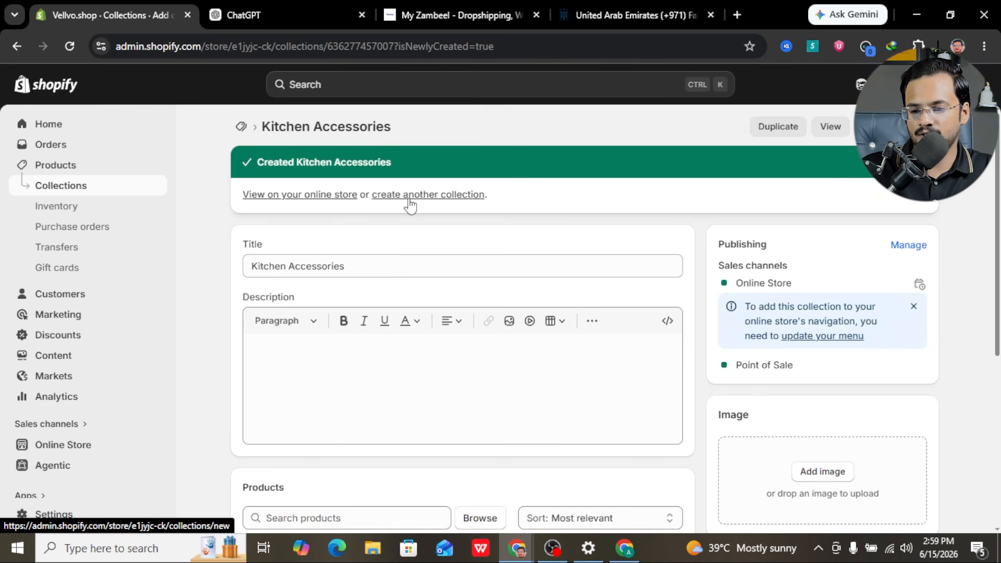
Step: Create and save another manual collection titled Electronics
click(410, 205)
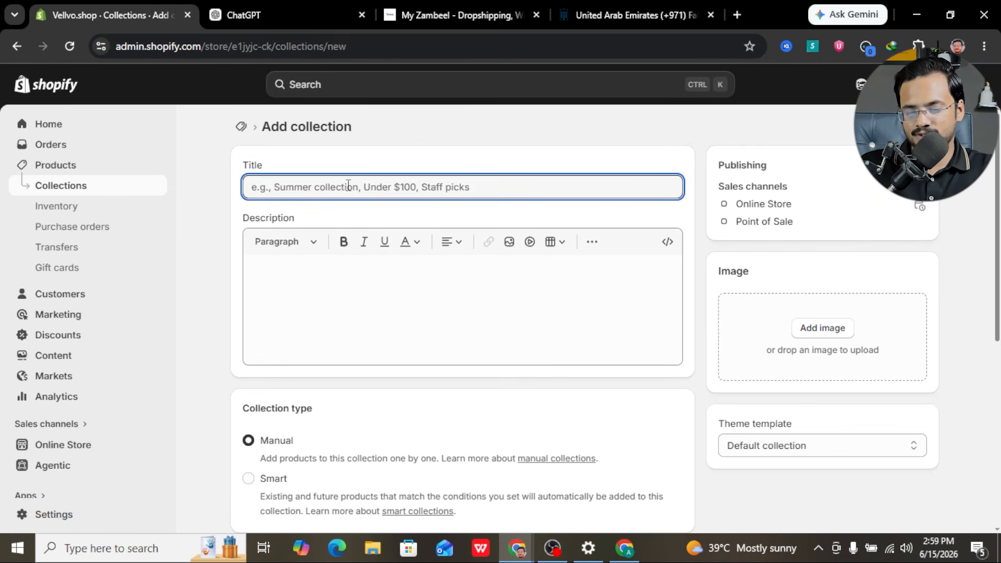
text(Electronics)
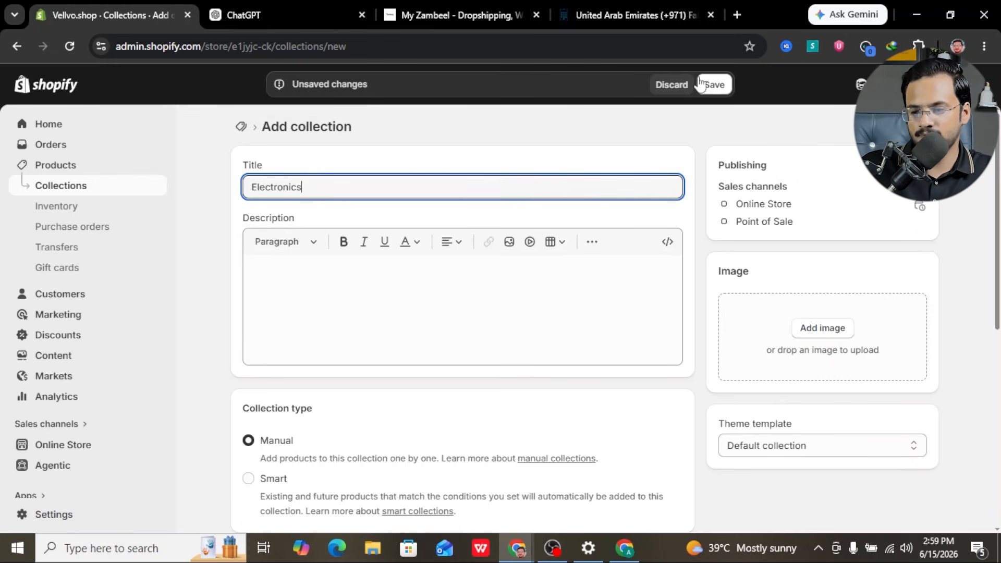
click(715, 84)
key(ctrl+a)
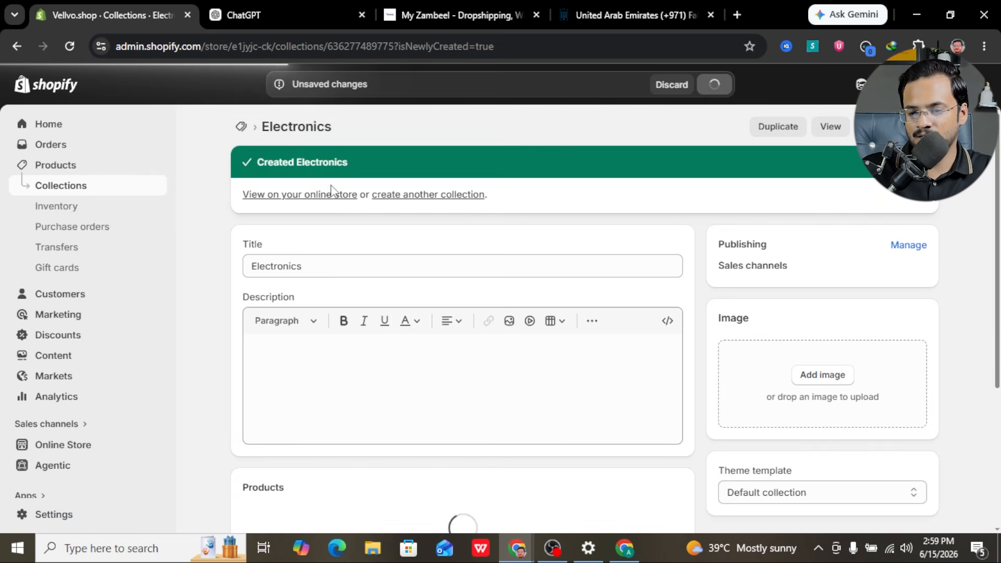
Step: Add a further manual collection titled Fashion & Beauty and save it
click(400, 196)
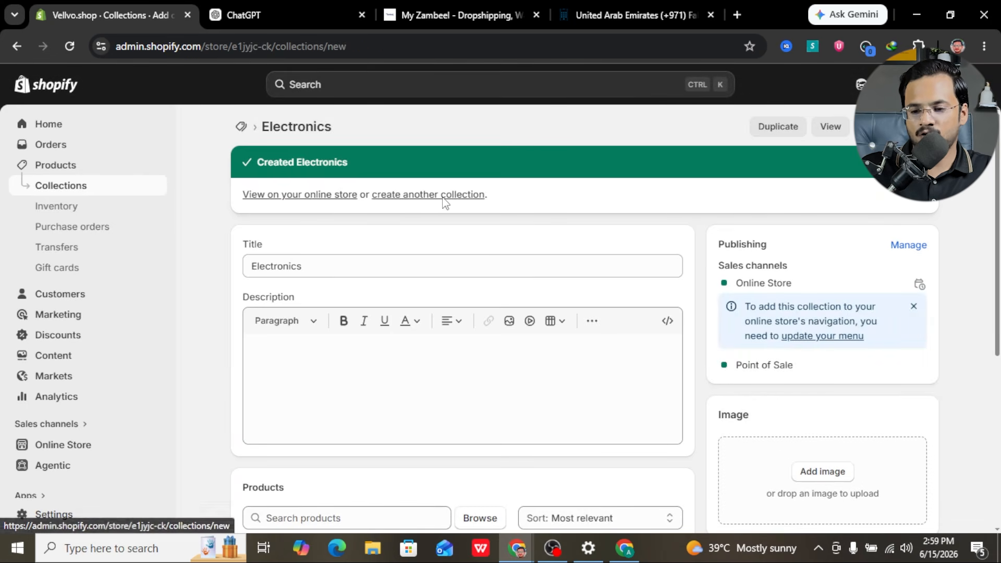
click(361, 184)
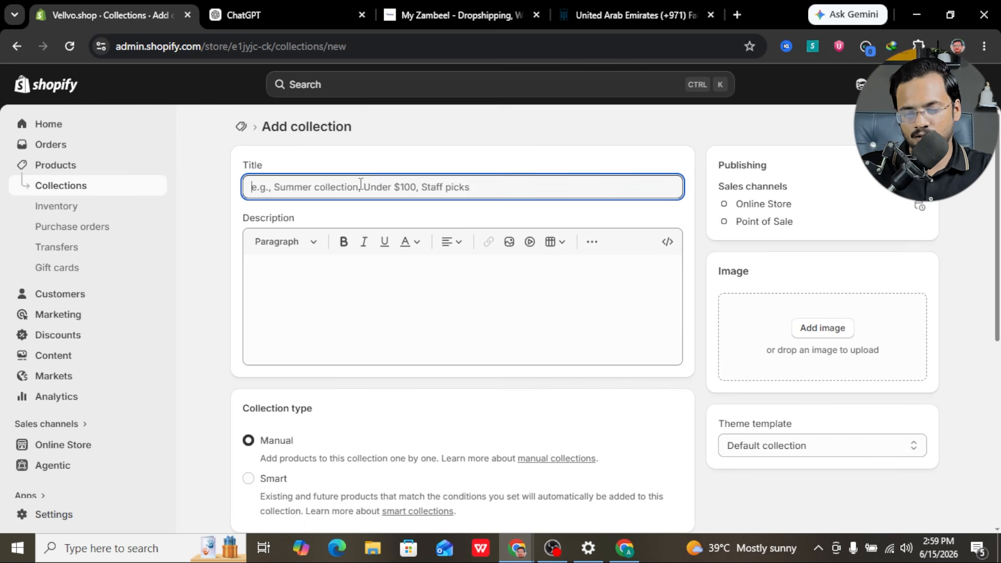
text(Fashion & Beauty)
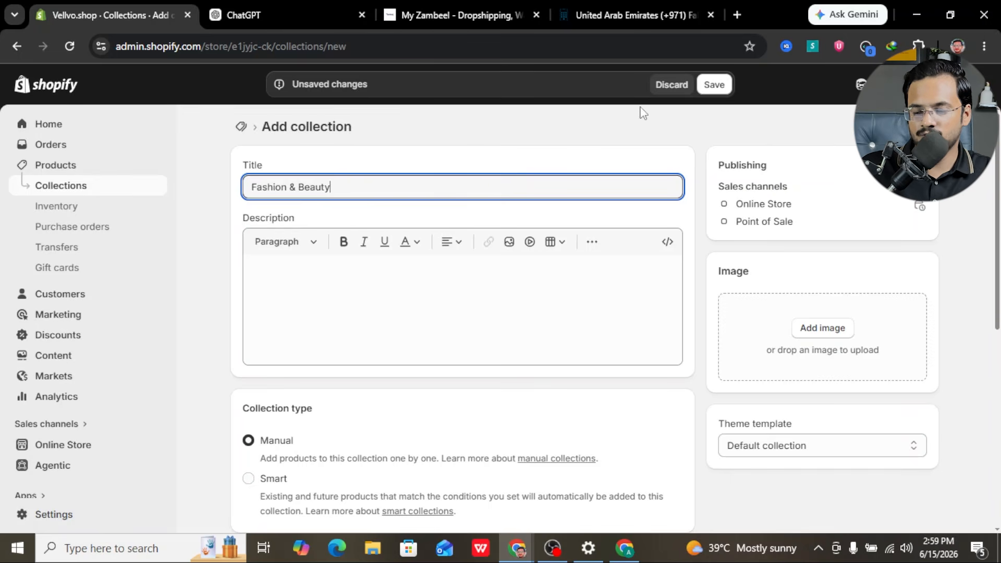
click(714, 85)
triple_click(362, 191)
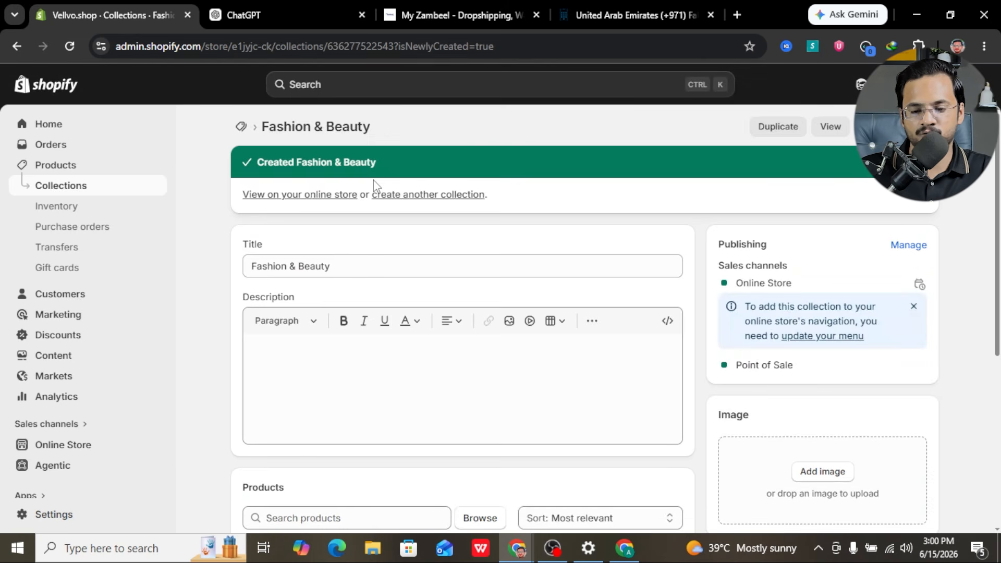
Step: View the online store's home page down to its product grid and return to the Shopify admin
scroll(74, 366, down, 1)
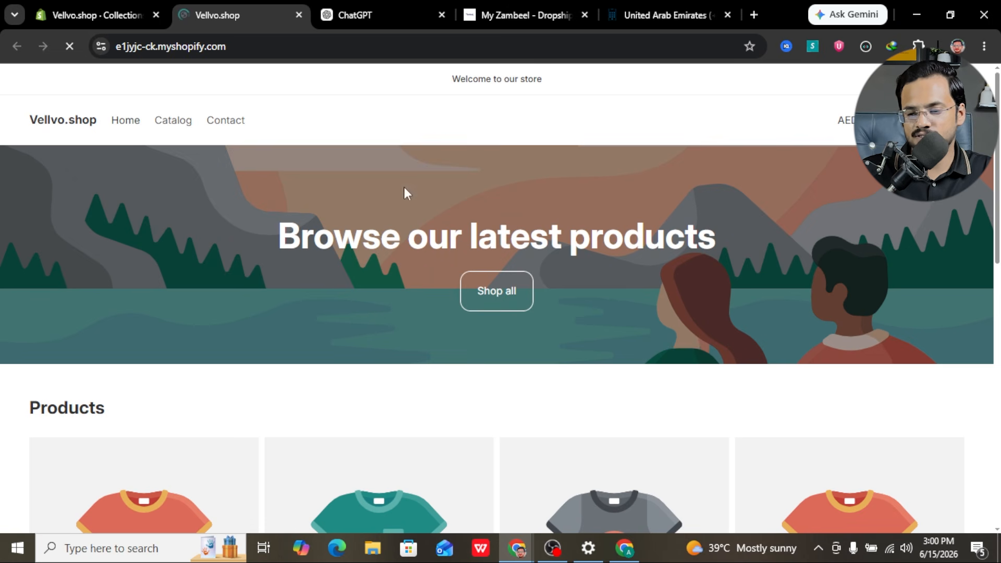
scroll(402, 264, down, 5)
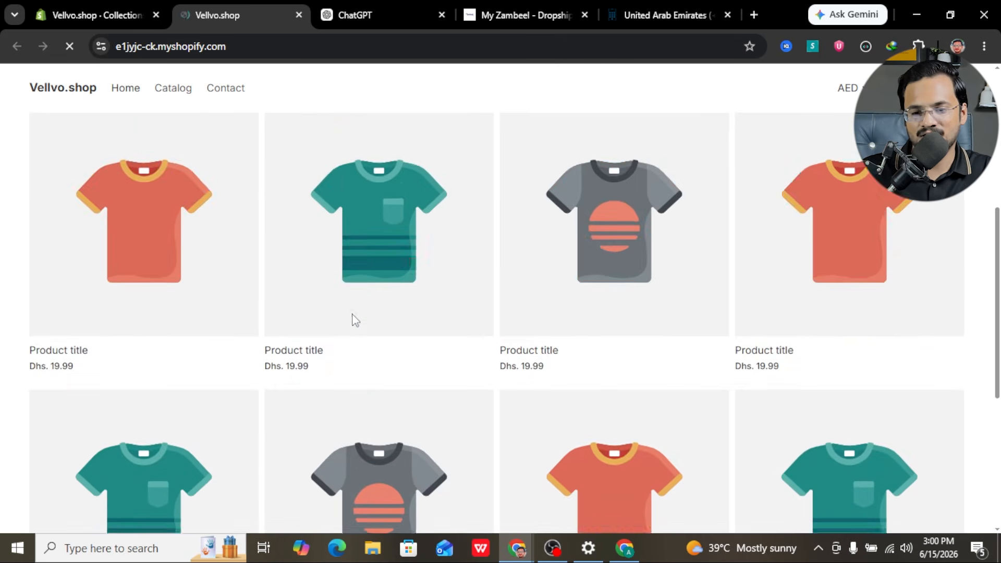
scroll(356, 321, up, 5)
click(111, 16)
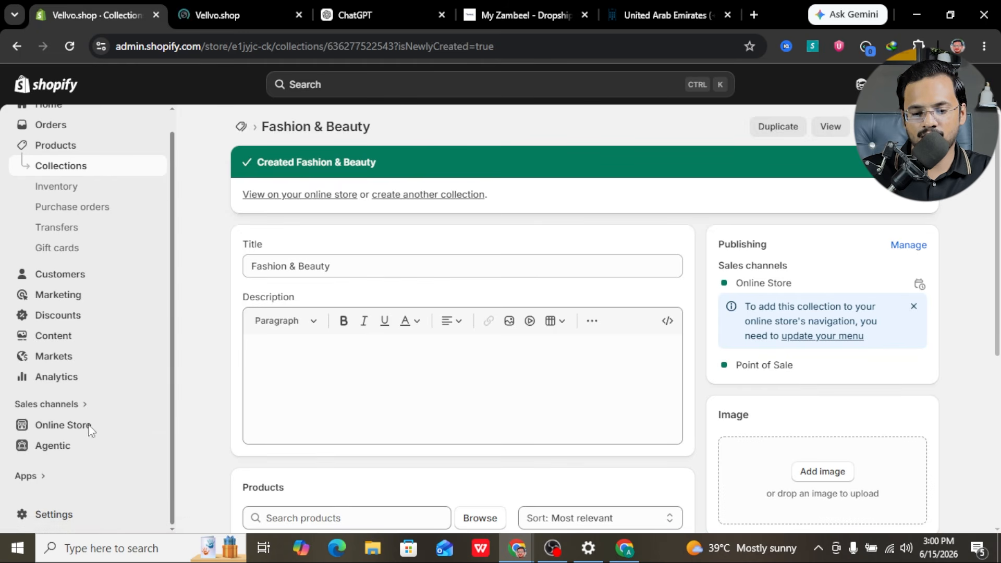
Step: Open the store's Main menu for editing from the content menus
click(24, 516)
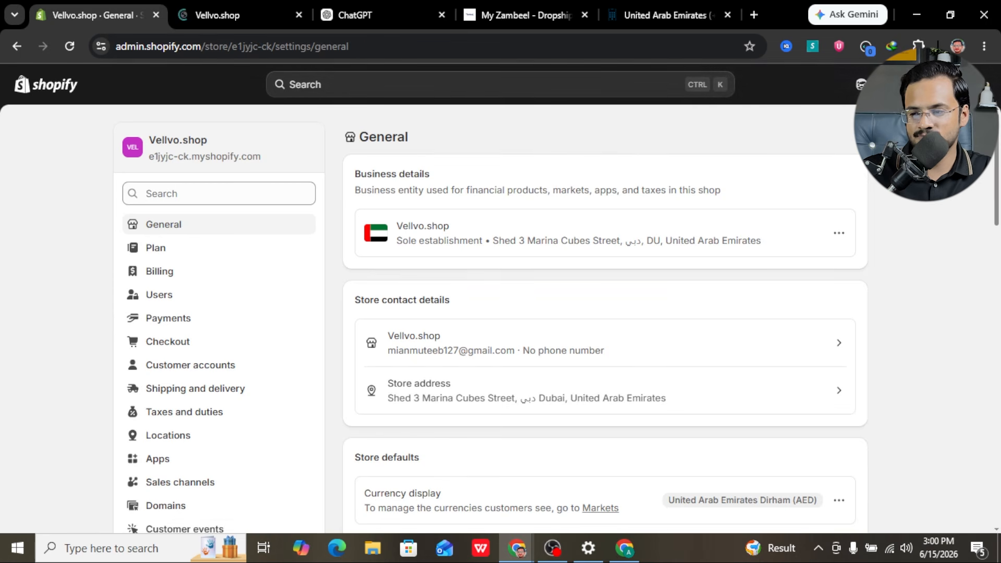
click(978, 124)
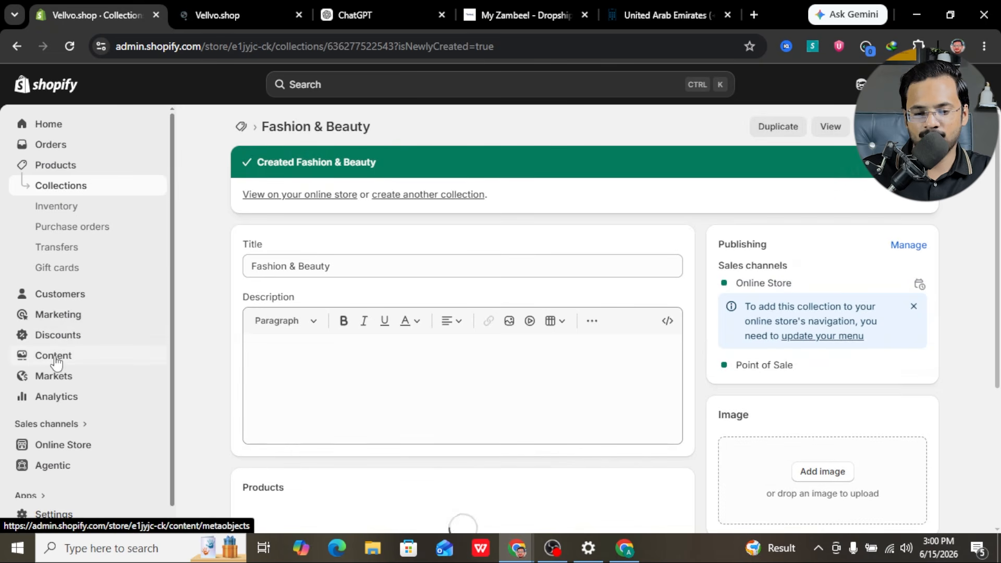
click(56, 359)
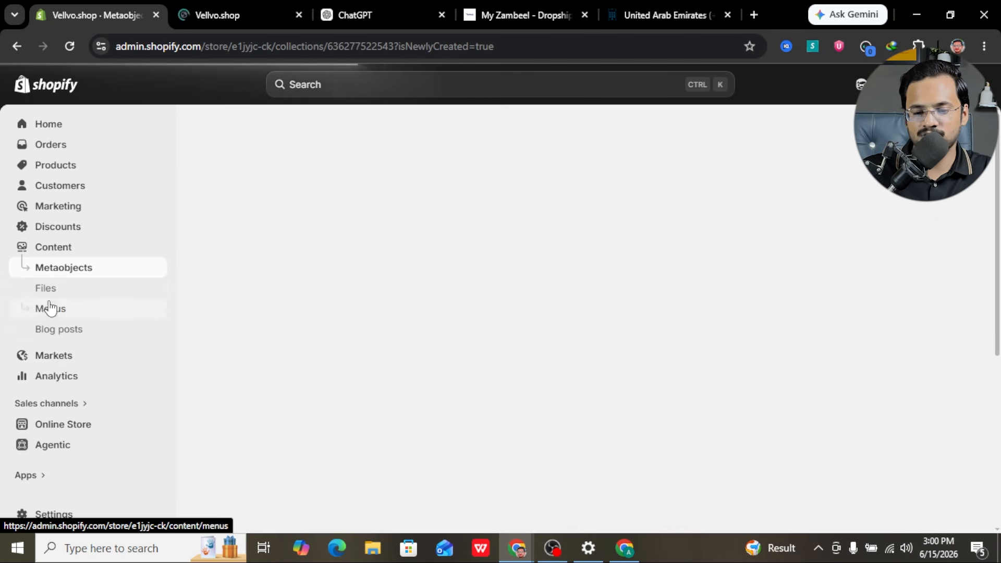
click(50, 308)
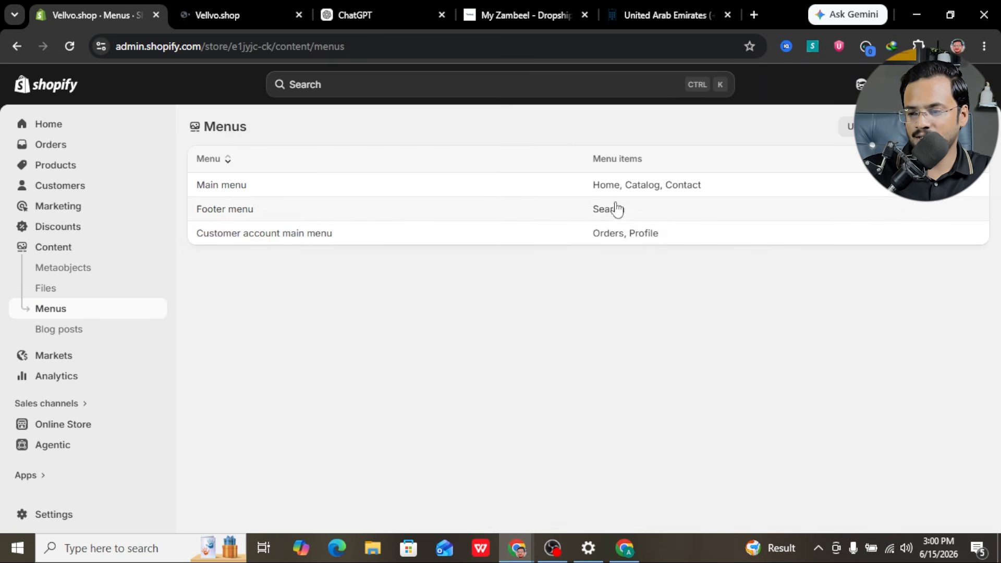
click(372, 216)
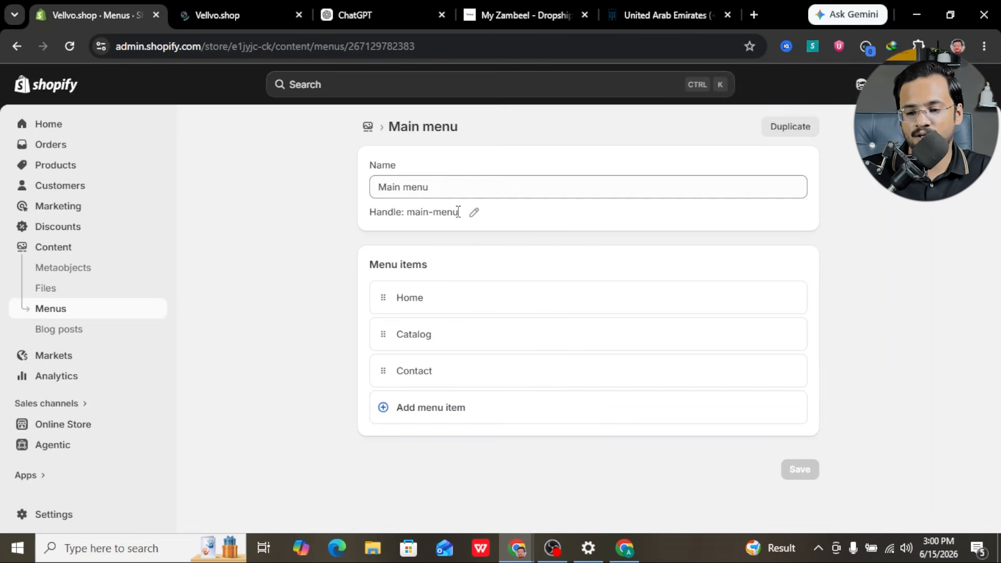
Step: Remove the Catalog and Contact items from the main menu
click(786, 334)
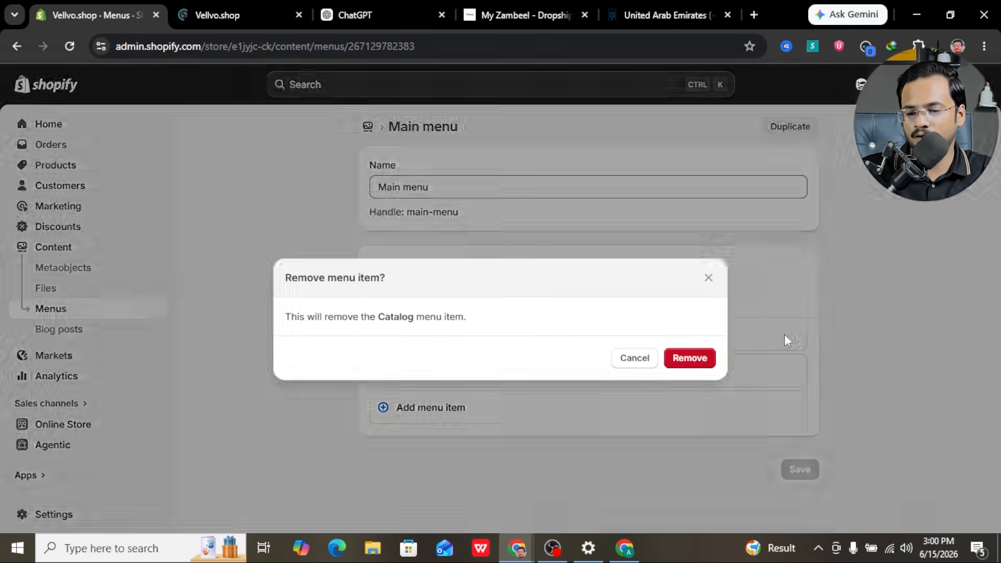
click(709, 360)
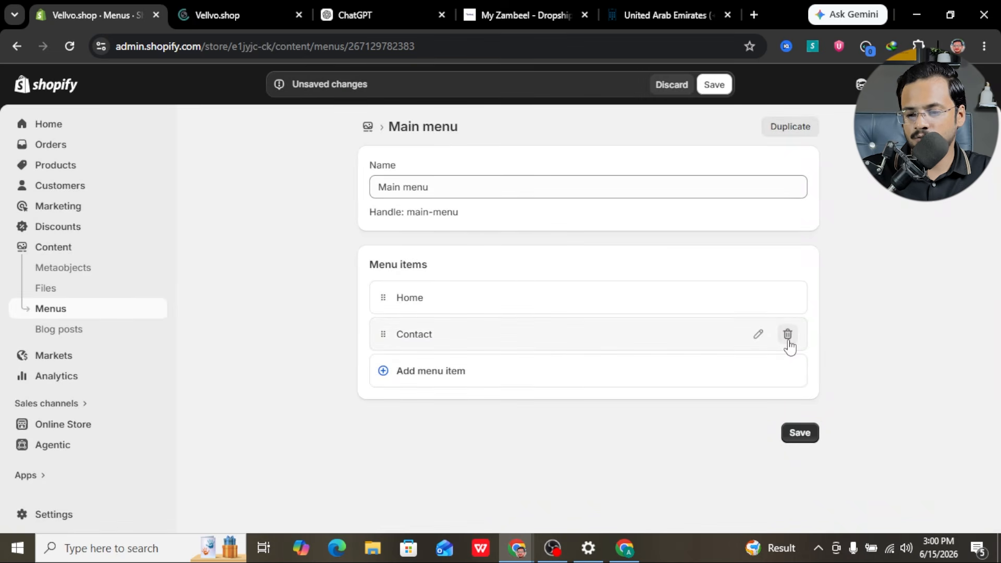
click(787, 334)
click(688, 358)
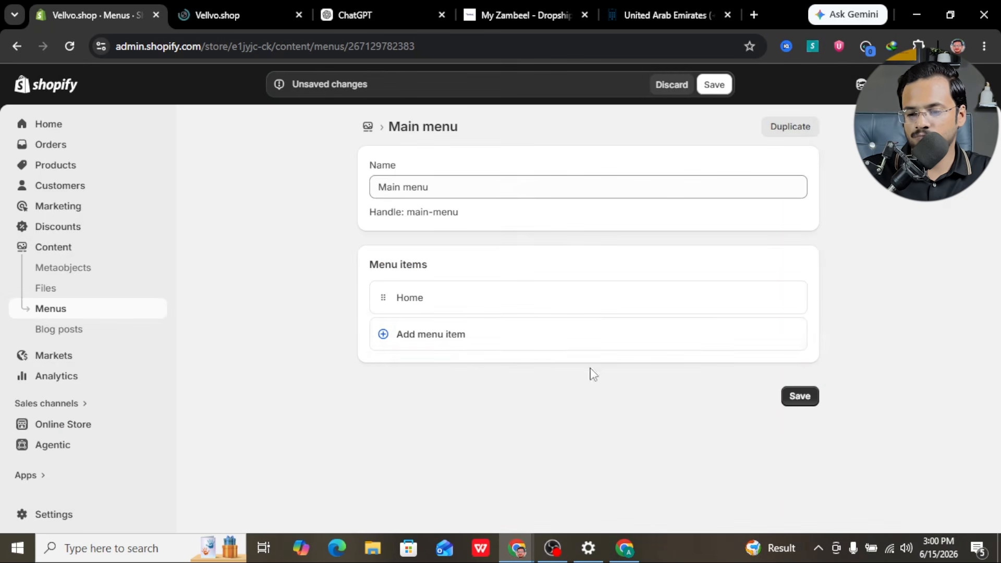
Step: Add a main menu item linking to the Home Accessories collection
click(438, 341)
click(717, 352)
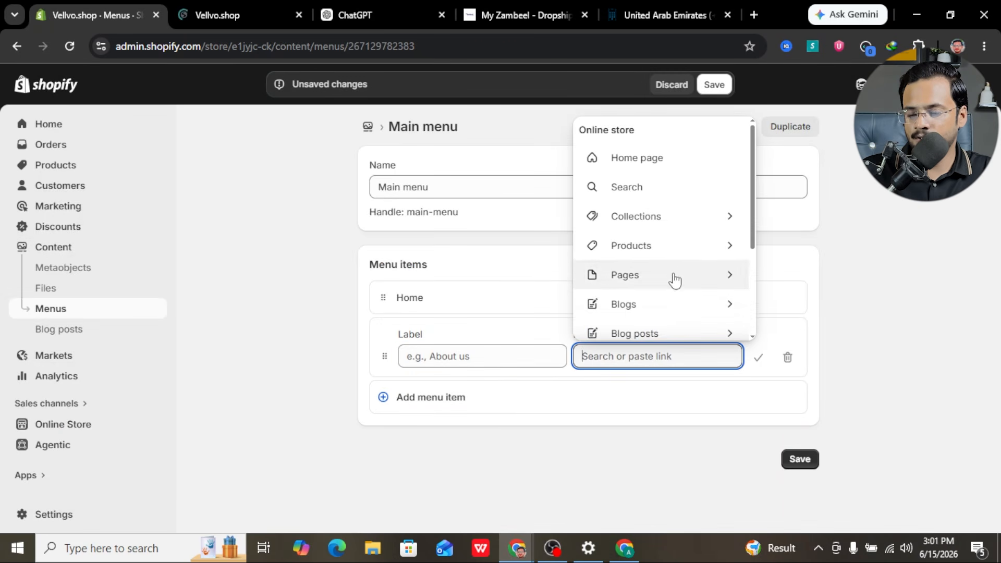
scroll(677, 280, down, 1)
scroll(671, 281, up, 1)
click(661, 207)
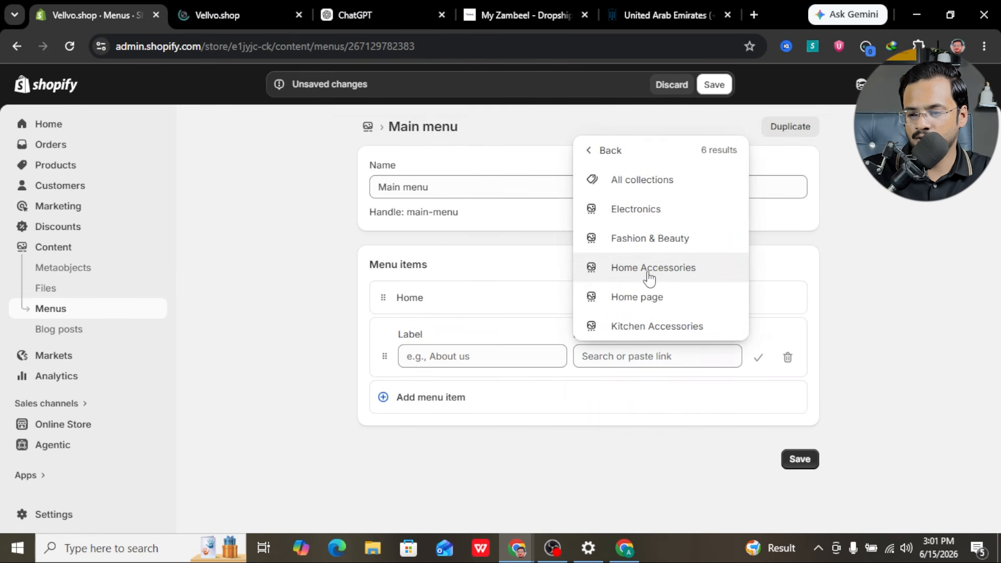
click(649, 268)
click(758, 357)
Step: Add the Fashion & Beauty collection as the next main menu item
click(431, 371)
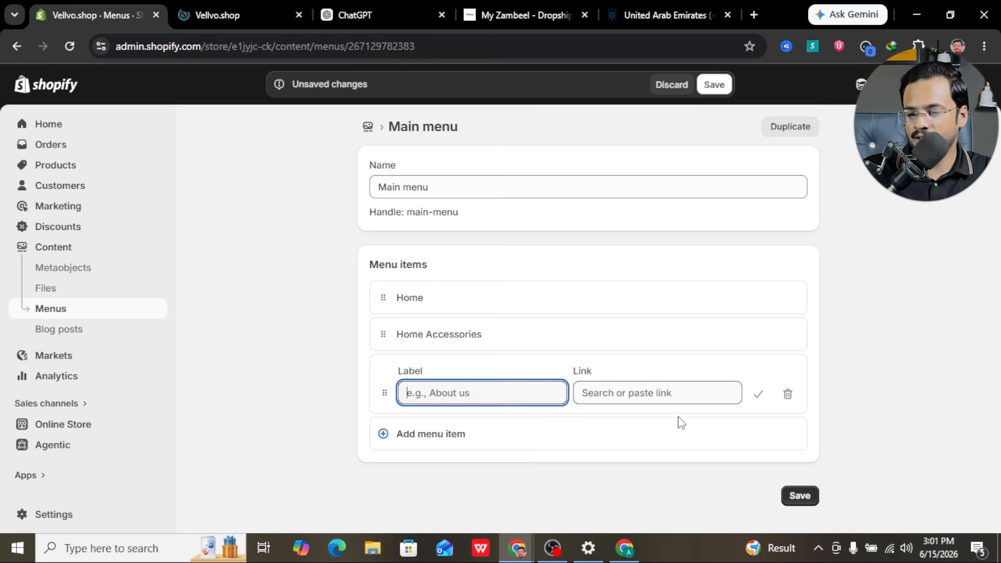
click(630, 393)
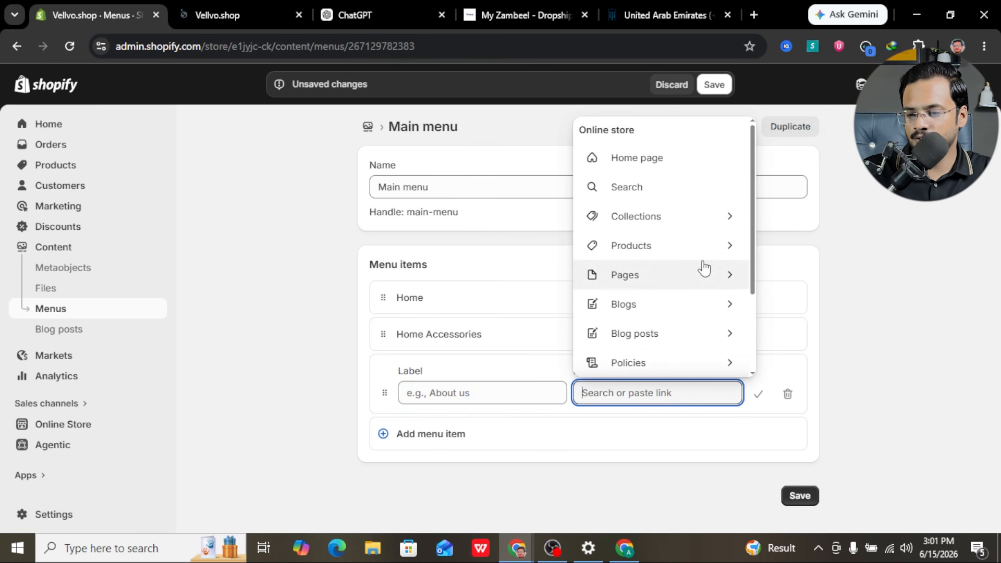
click(687, 217)
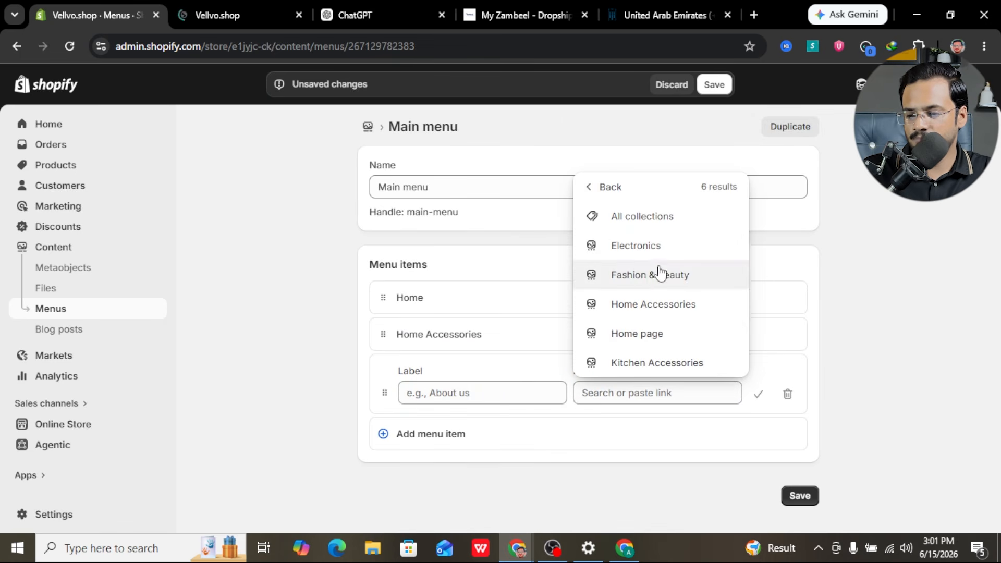
click(655, 275)
click(754, 392)
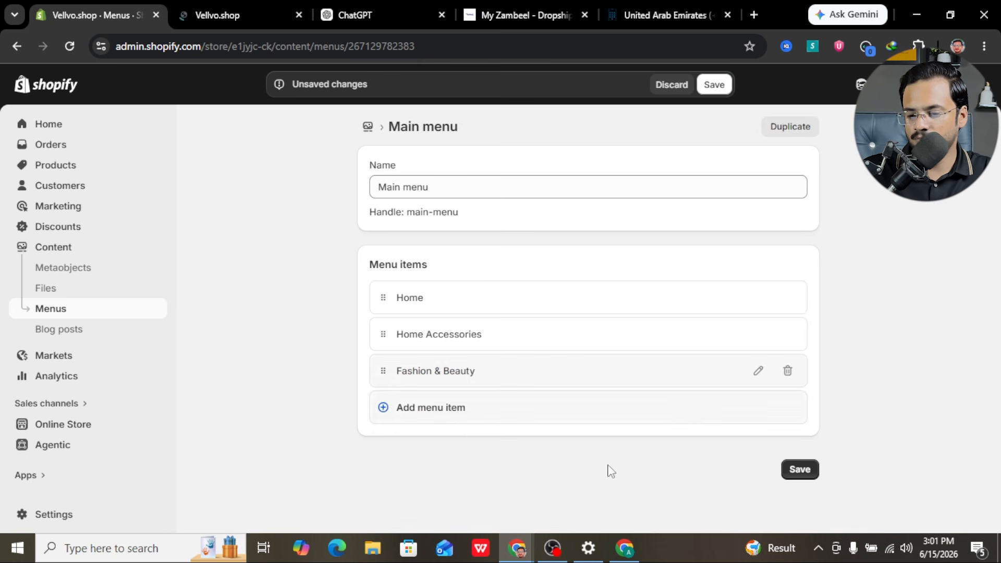
Step: Add a menu item for the Kitchen Accessories collection below Fashion & Beauty
click(449, 421)
click(677, 429)
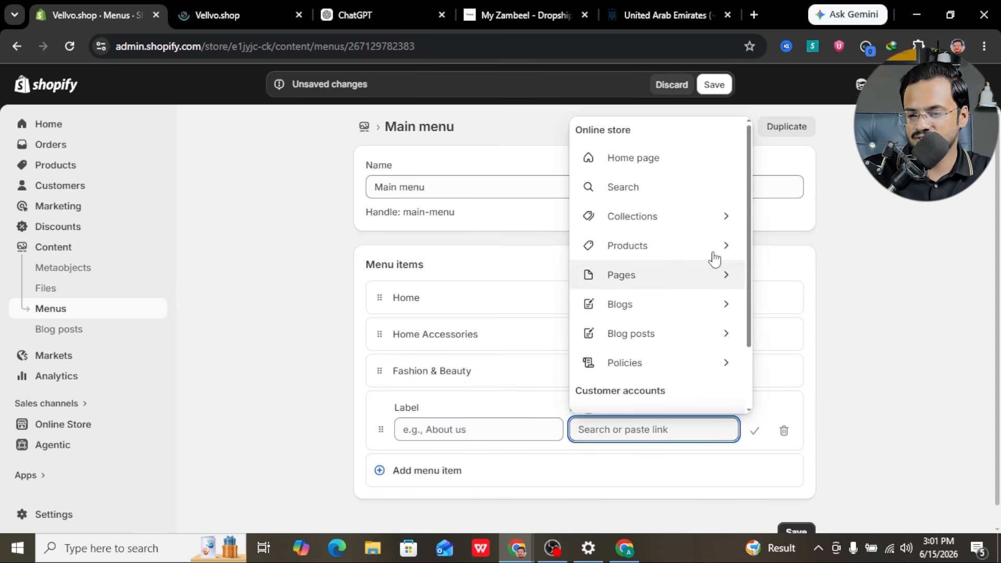
click(715, 232)
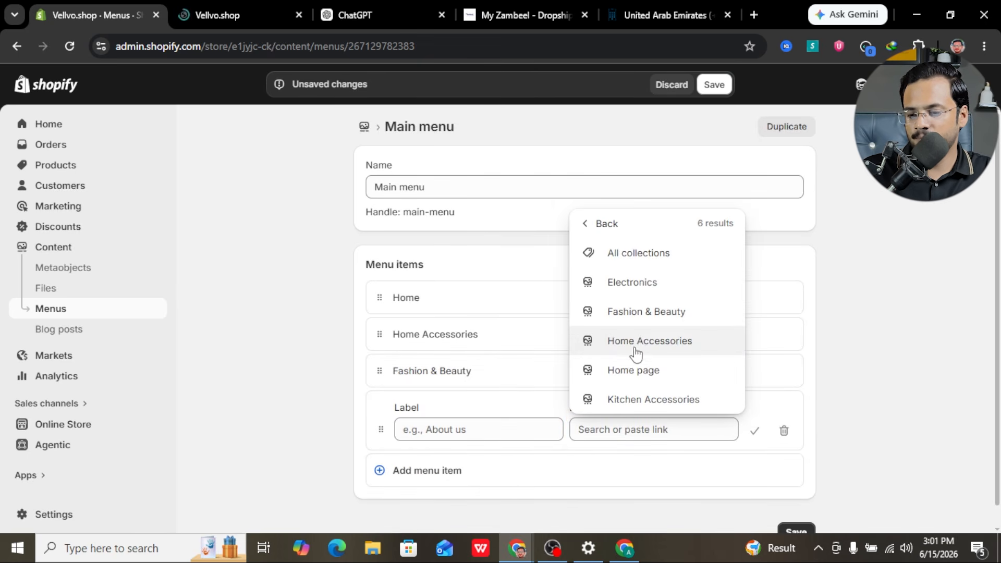
click(616, 401)
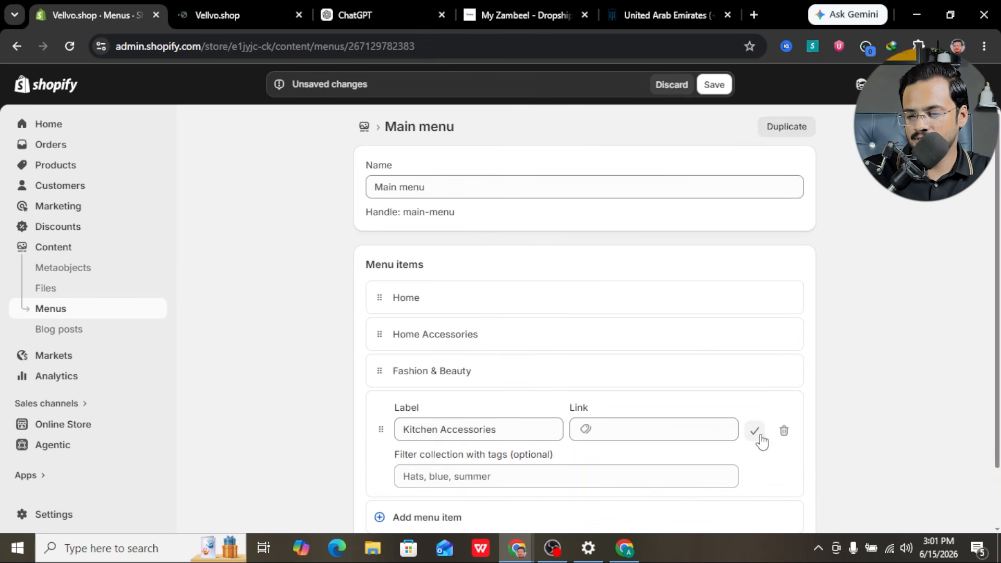
click(759, 434)
Step: Add the Electronics collection as the last item of the main menu
click(465, 449)
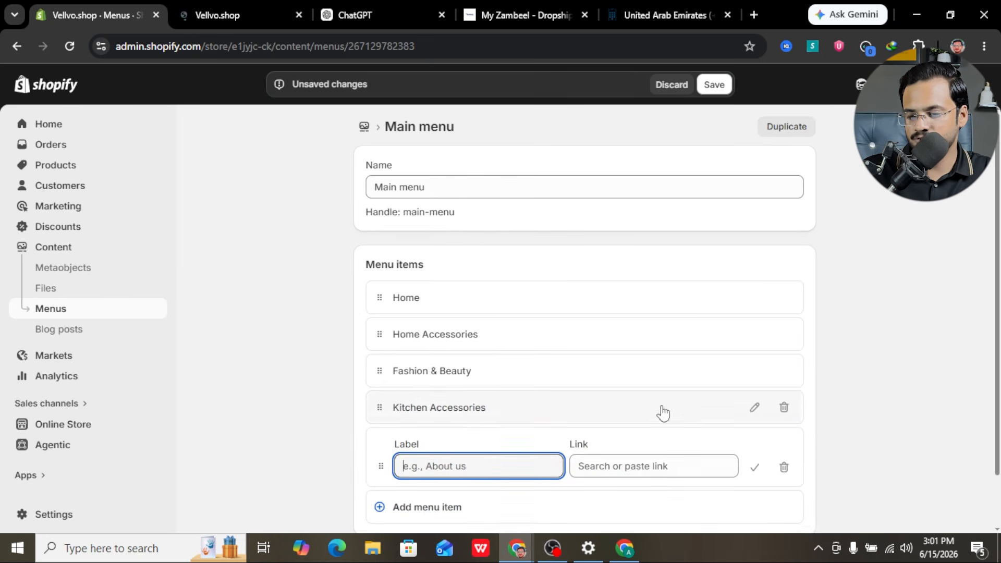
click(641, 467)
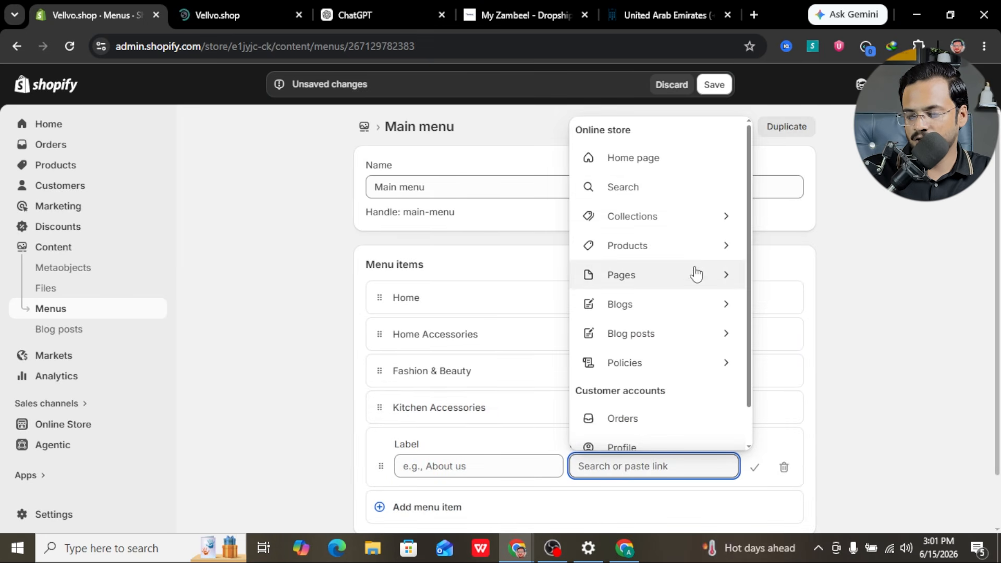
click(659, 226)
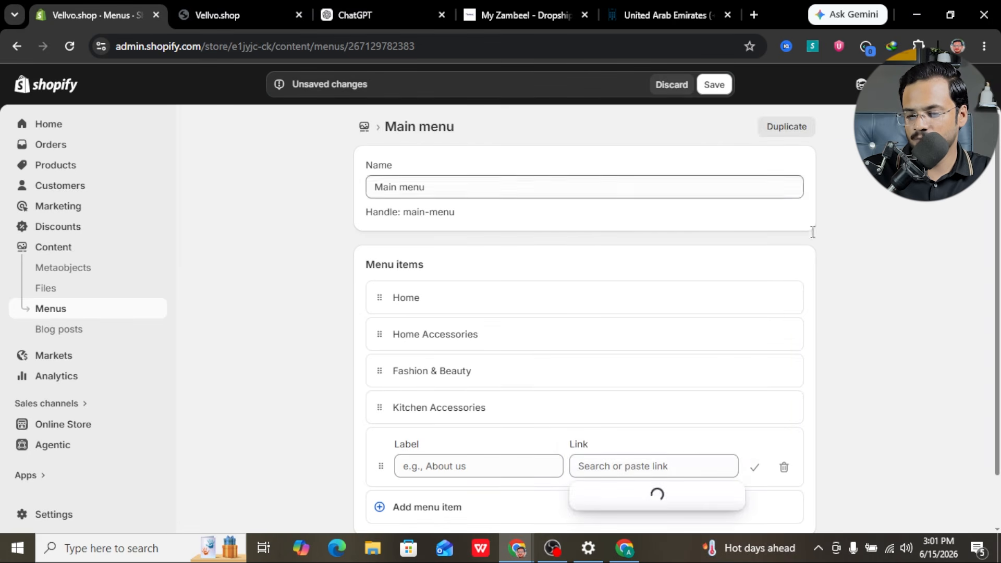
click(632, 319)
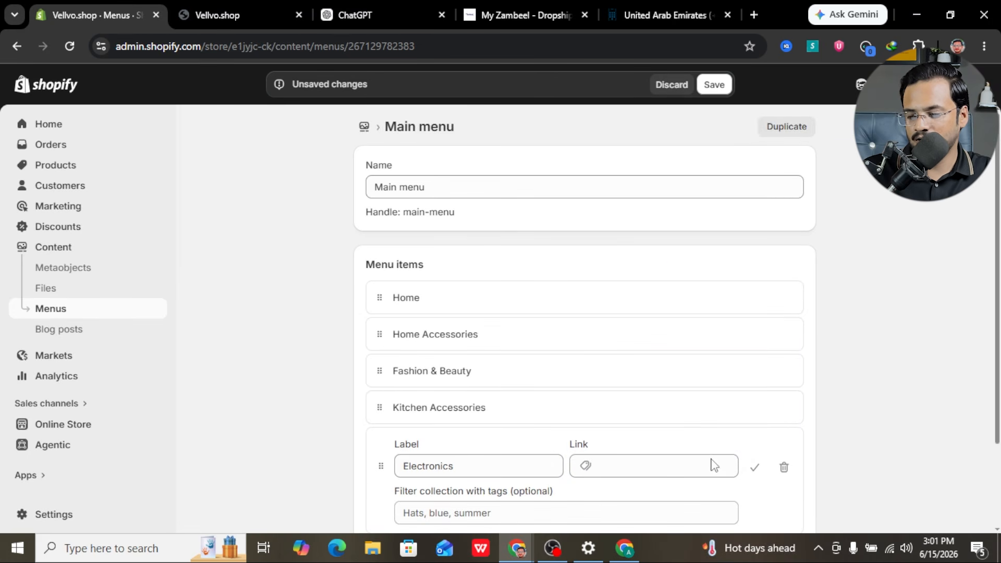
click(754, 468)
Step: Rename the main menu to Easy to Buy and save the menu changes
scroll(485, 384, down, 2)
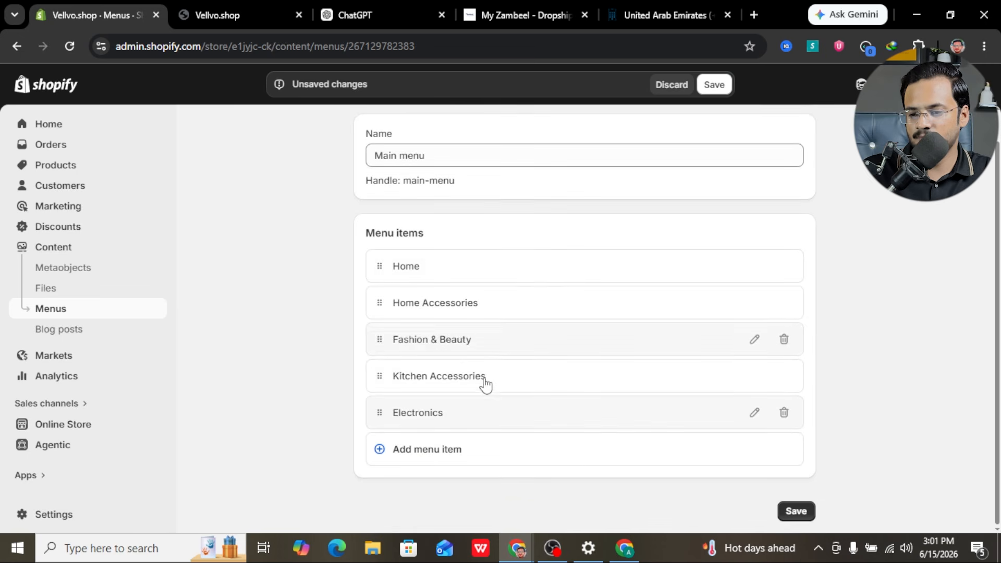
scroll(543, 183, up, 2)
triple_click(483, 187)
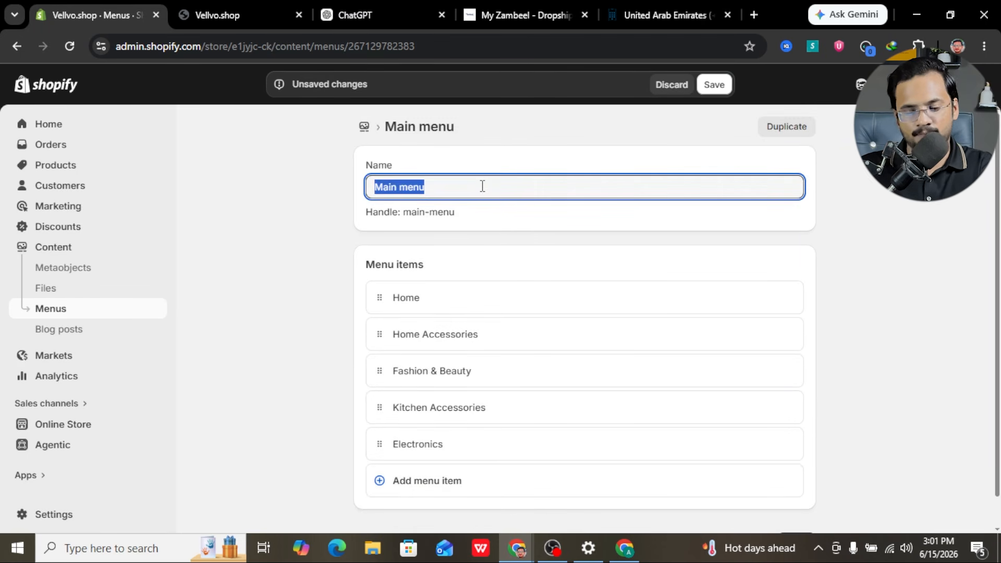
text(easy to Buy)
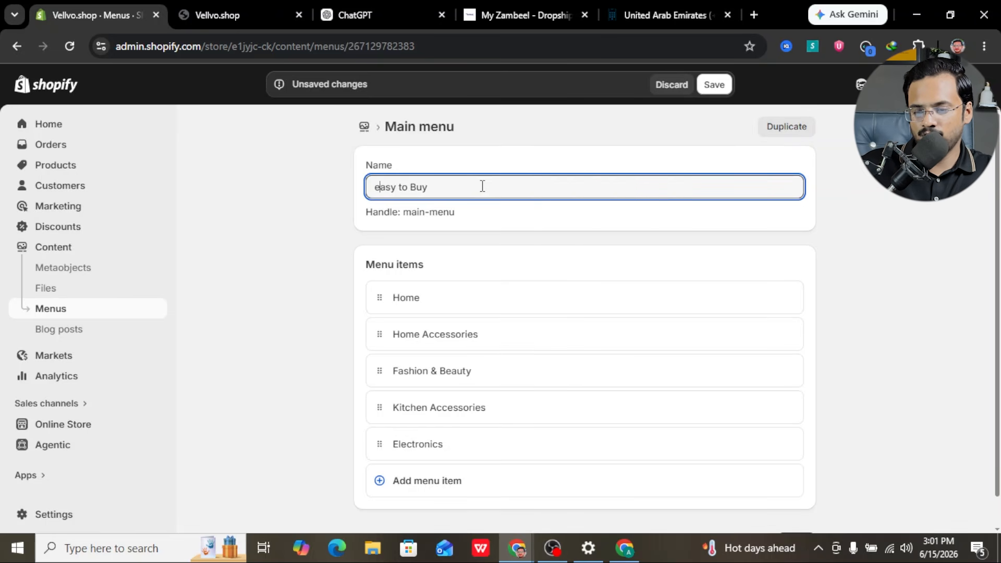
text(E)
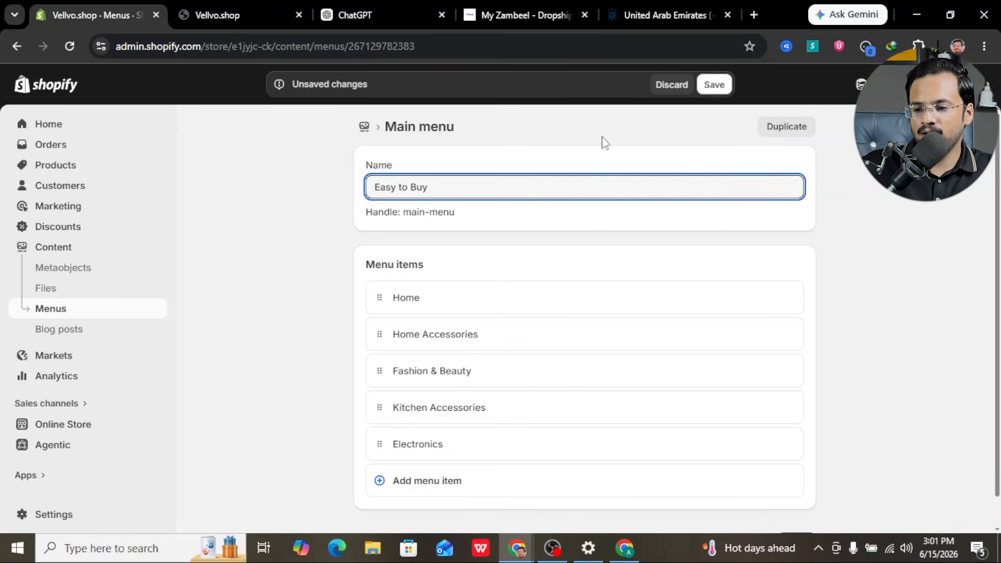
click(715, 86)
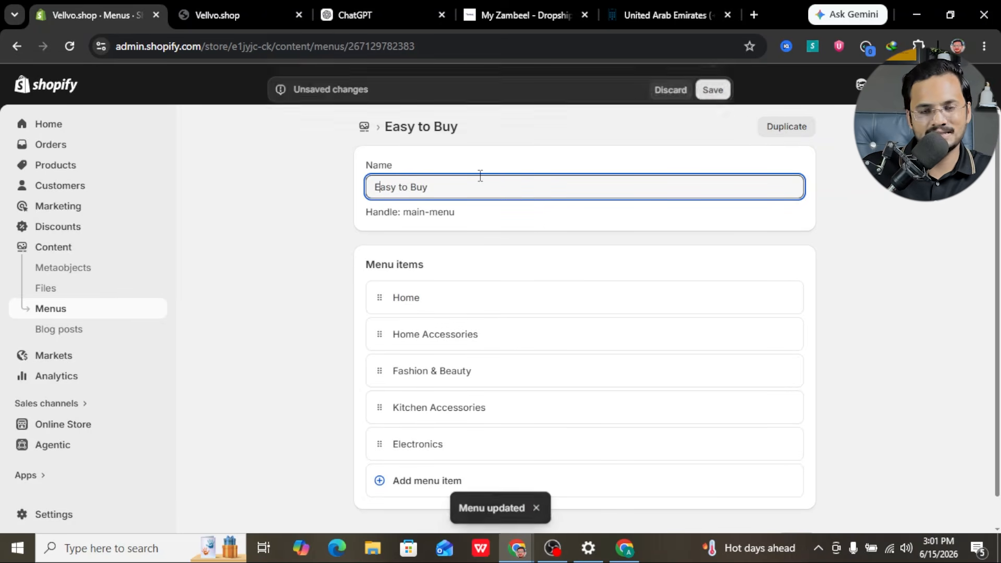
Step: Open the Footer menu and add an item linking to the Terms of Service policy
click(367, 131)
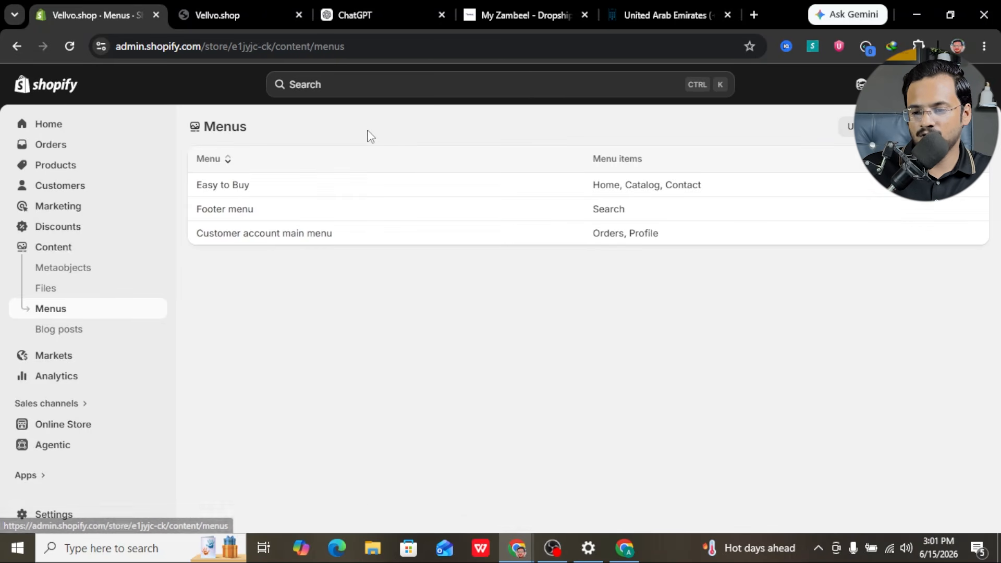
click(623, 214)
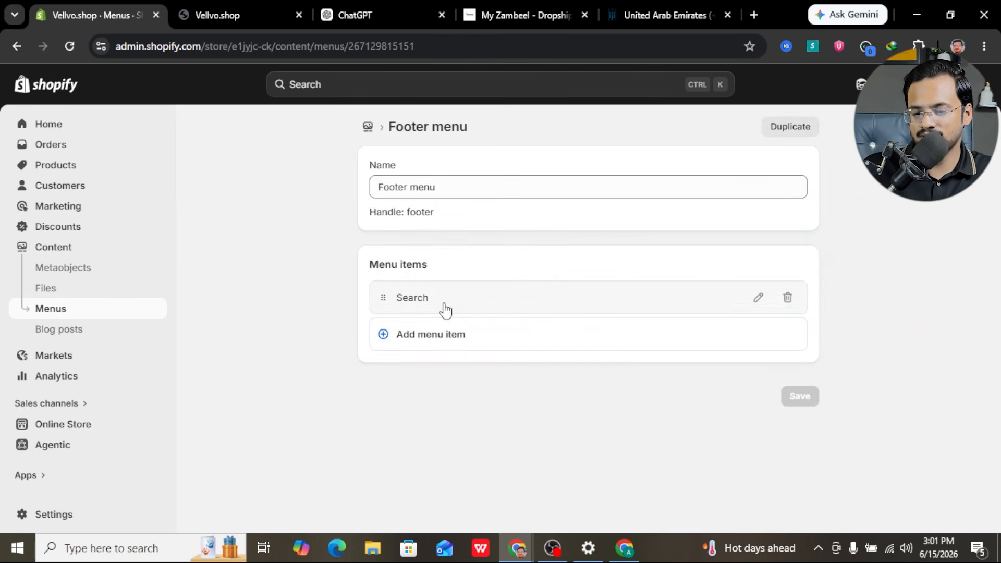
click(438, 336)
click(622, 355)
scroll(677, 247, down, 4)
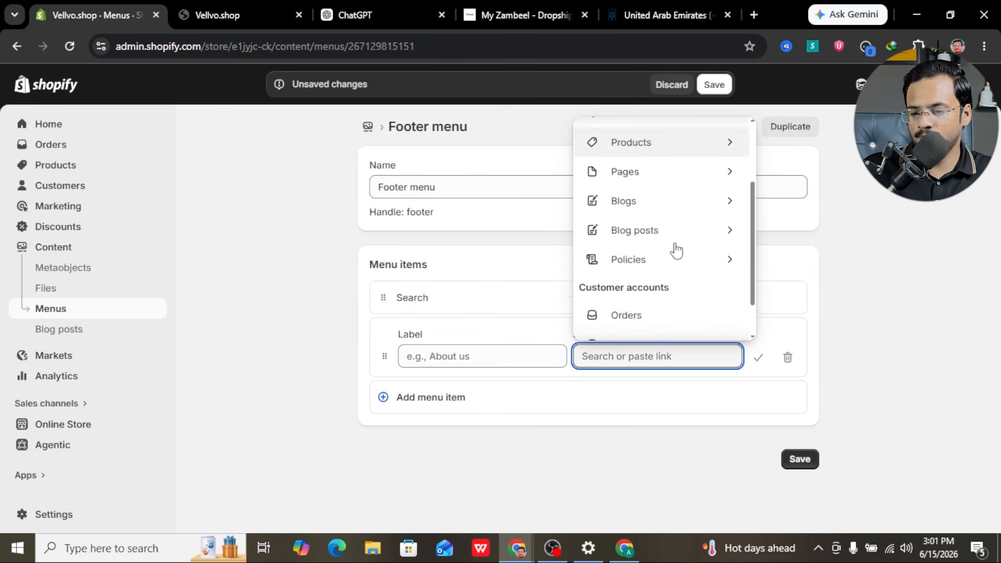
scroll(682, 277, up, 3)
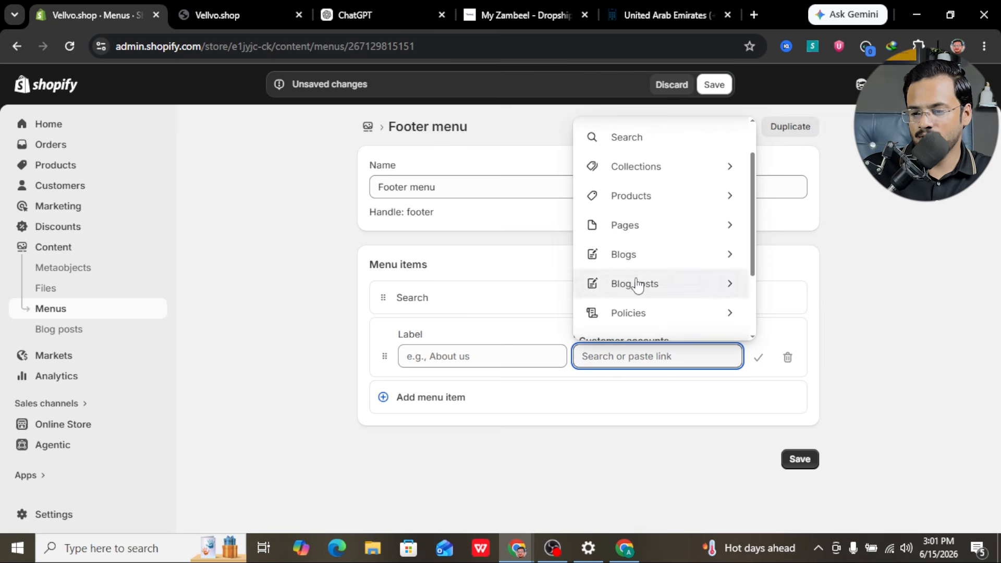
click(630, 313)
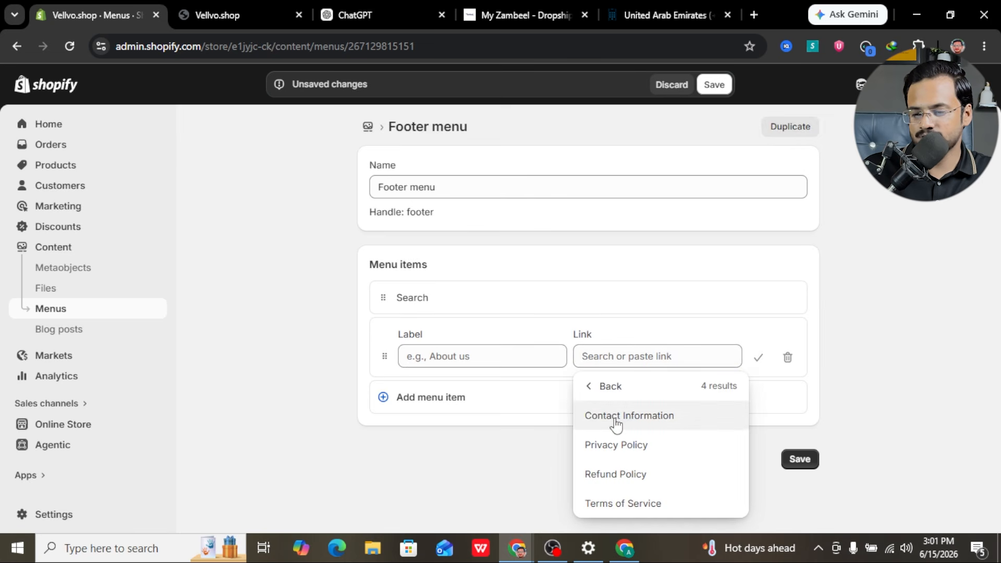
click(628, 503)
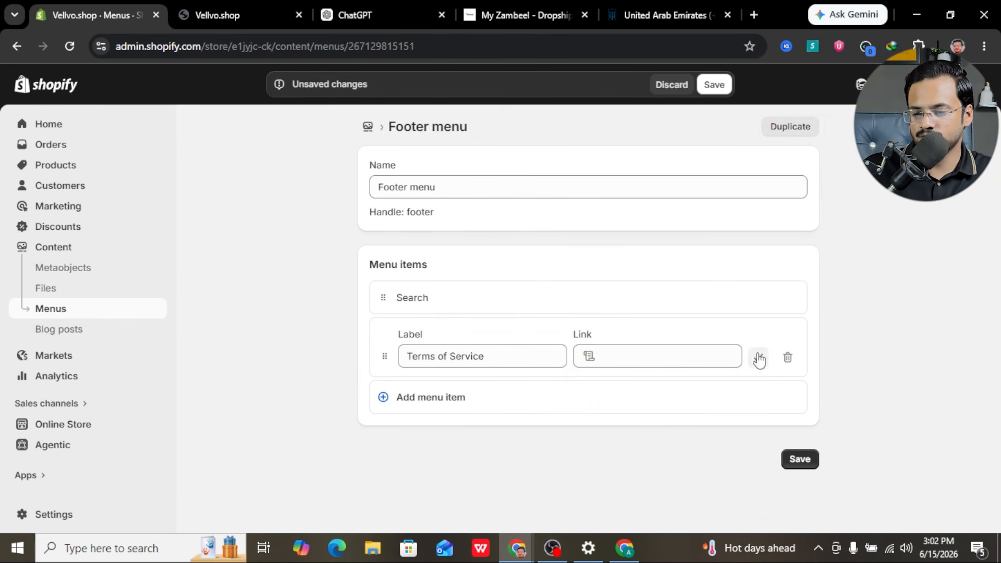
click(758, 358)
Step: Add the Refund Policy as the next footer menu item
click(477, 376)
click(710, 389)
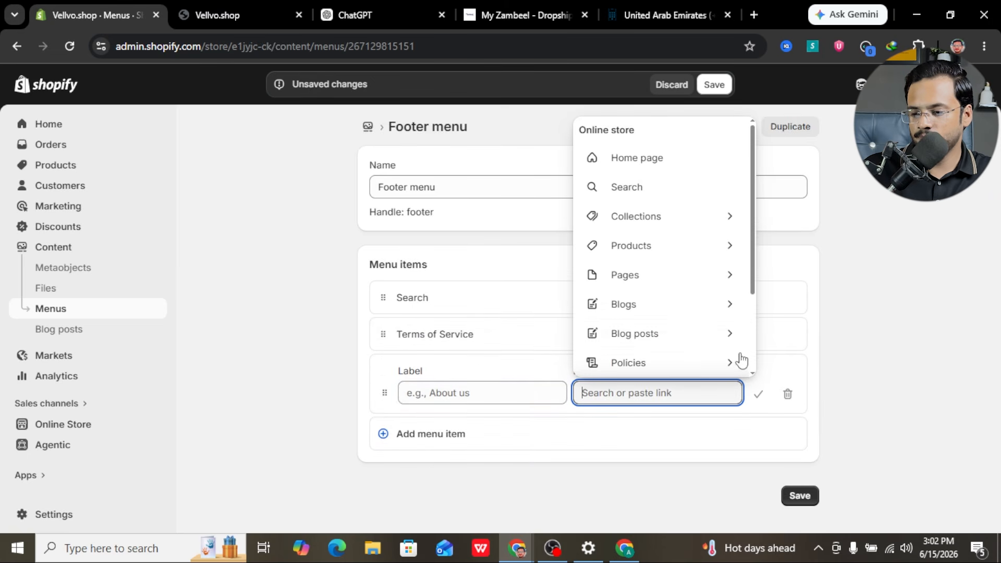
scroll(665, 339, down, 2)
click(655, 294)
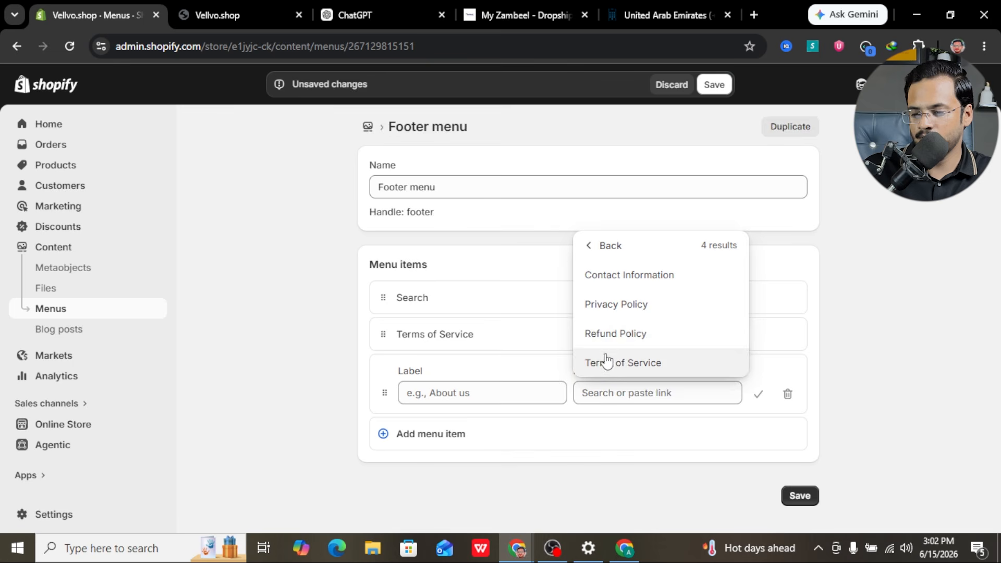
click(617, 345)
click(758, 393)
Step: Add the Privacy Policy as the next item of the footer menu
click(435, 423)
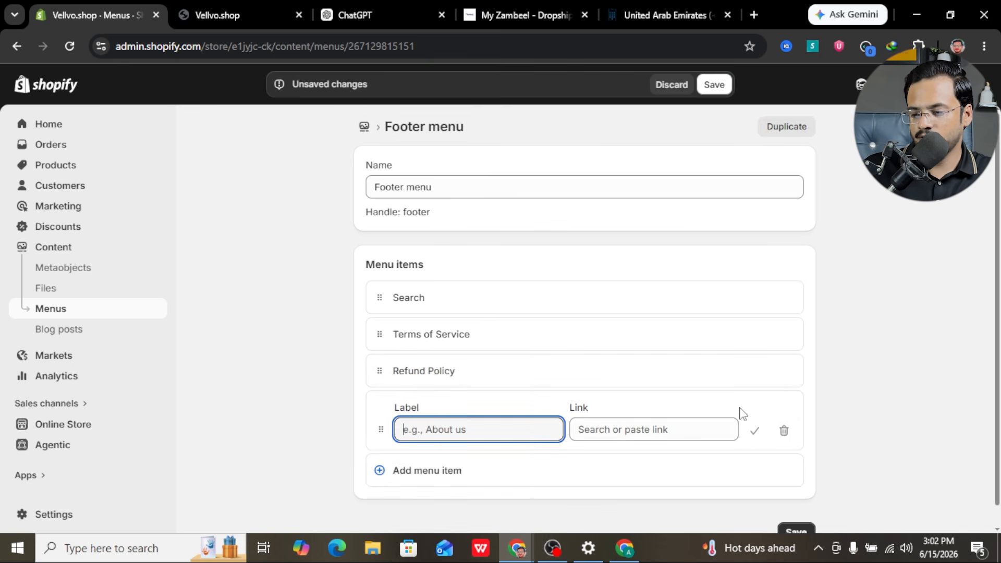
click(699, 435)
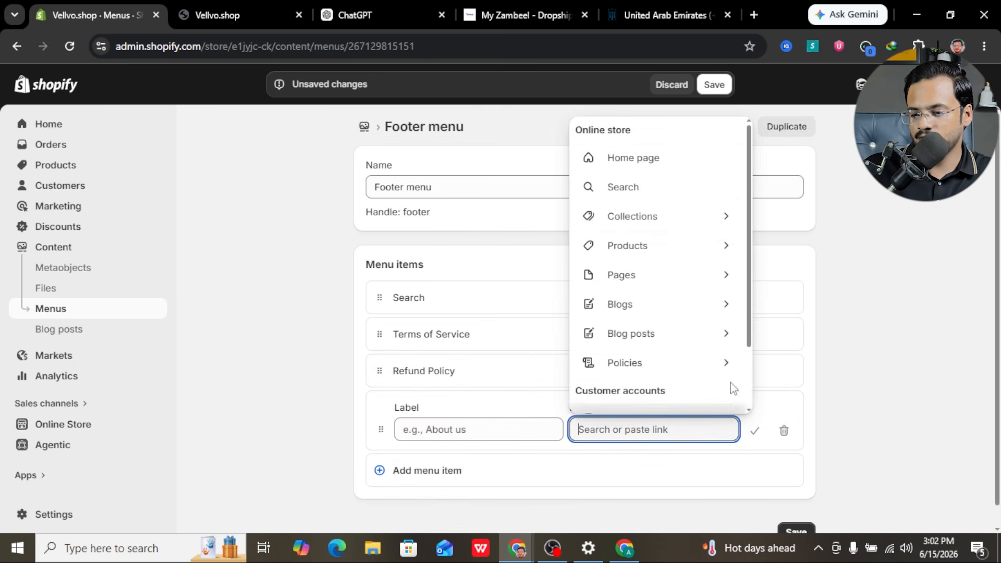
click(686, 367)
click(676, 347)
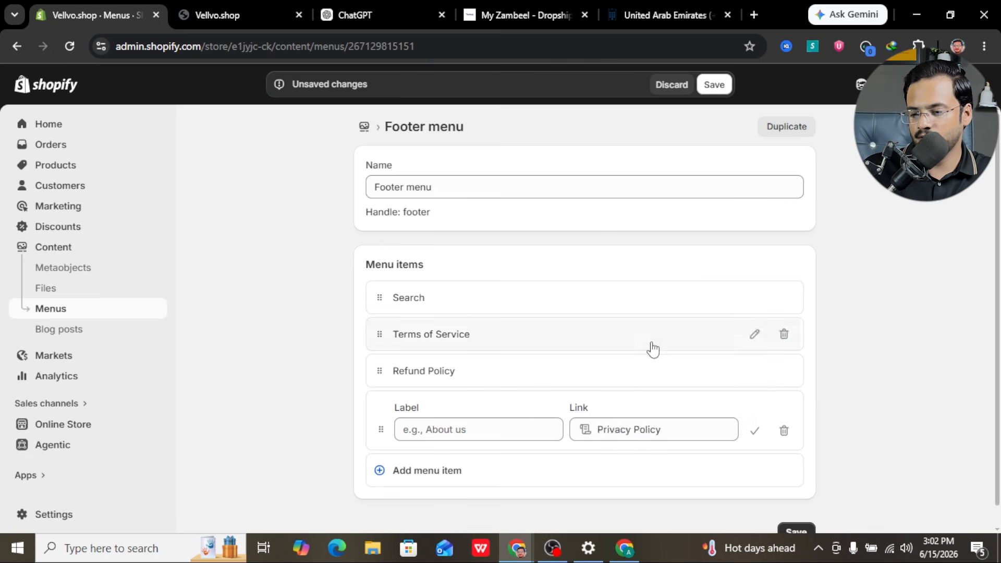
click(754, 430)
Step: Add the Contact Information policy as the last footer menu item and save the menu
click(475, 447)
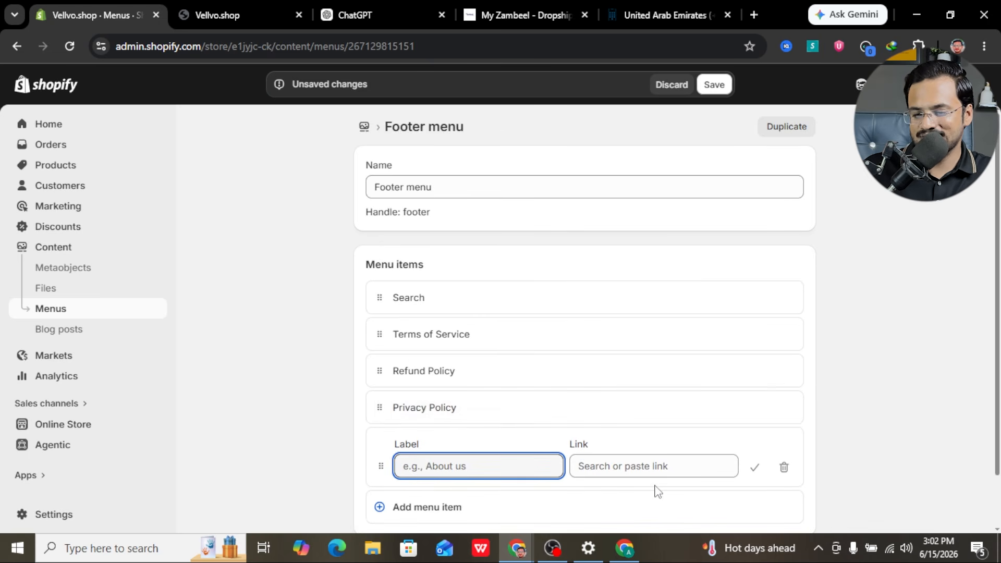
click(648, 469)
click(712, 371)
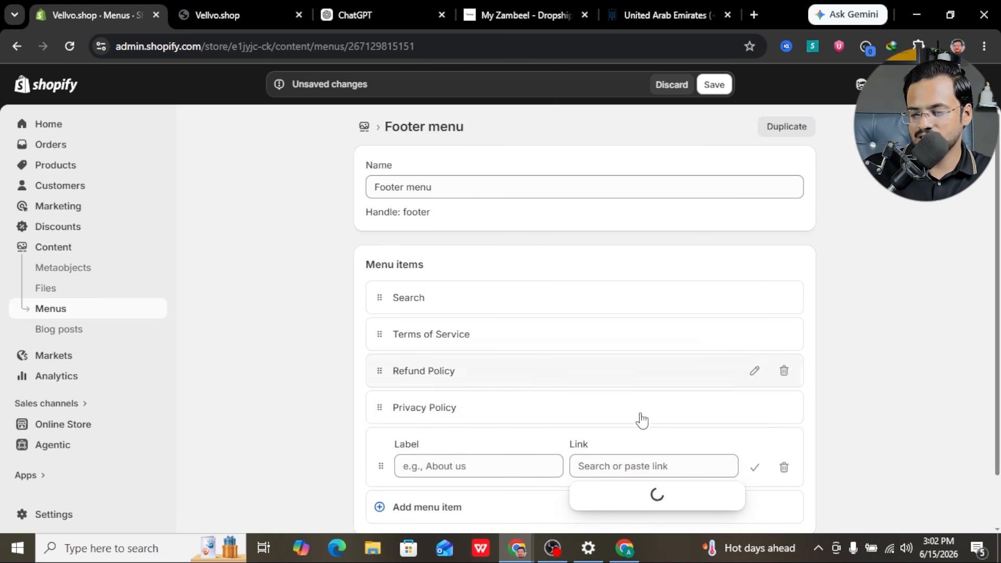
click(678, 348)
click(759, 468)
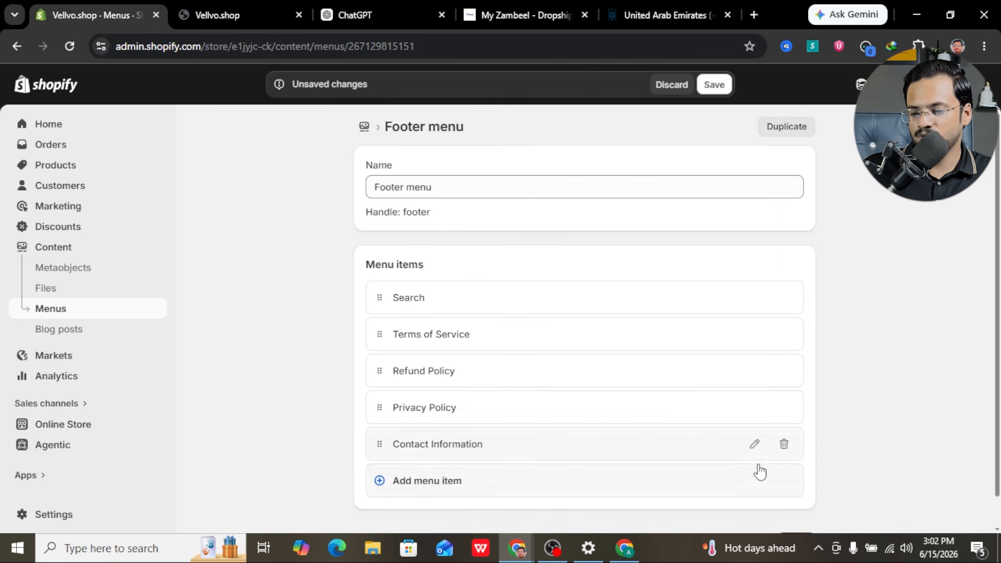
click(708, 88)
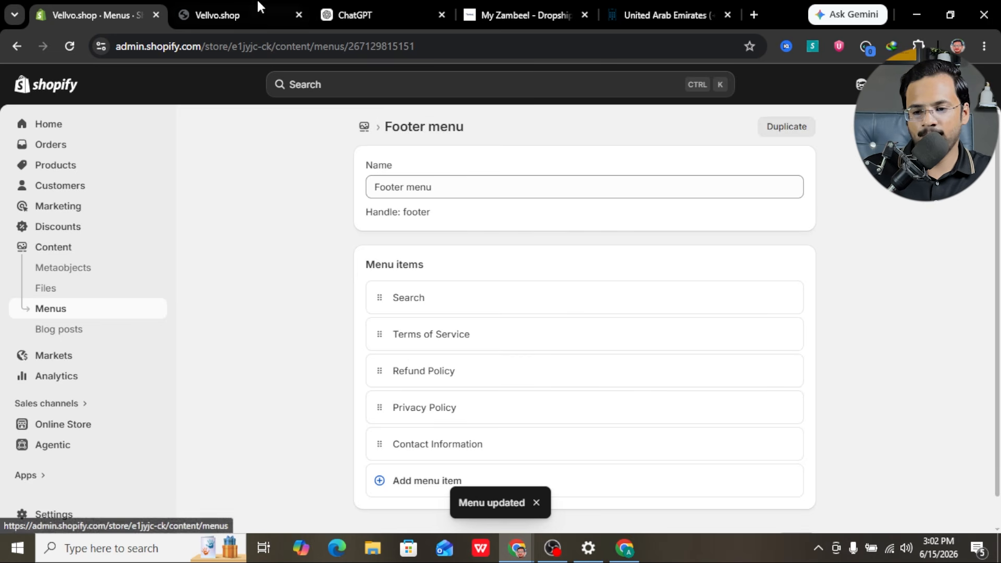
Step: Reload the storefront preview and check its header menu, product sections and country options
click(245, 14)
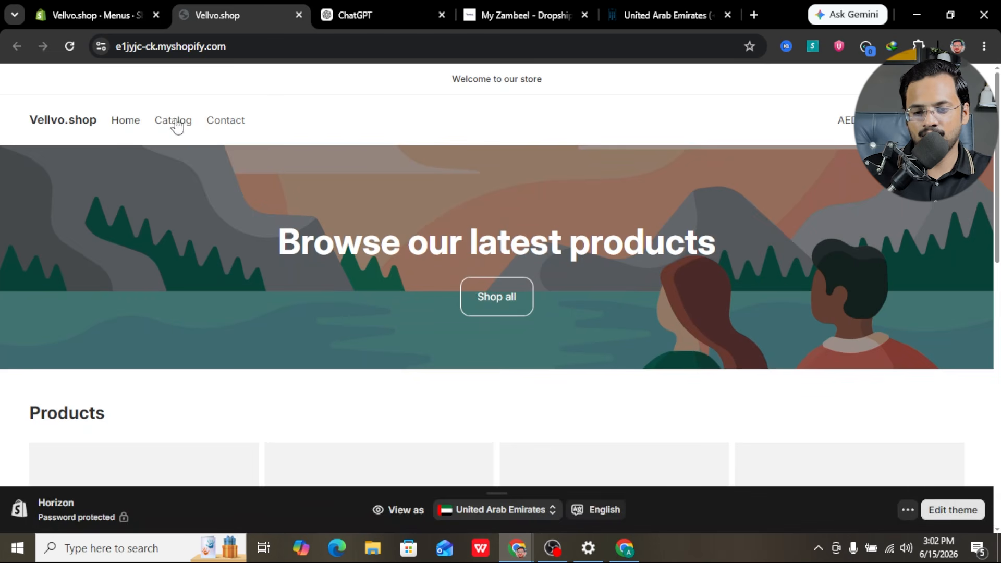
click(69, 46)
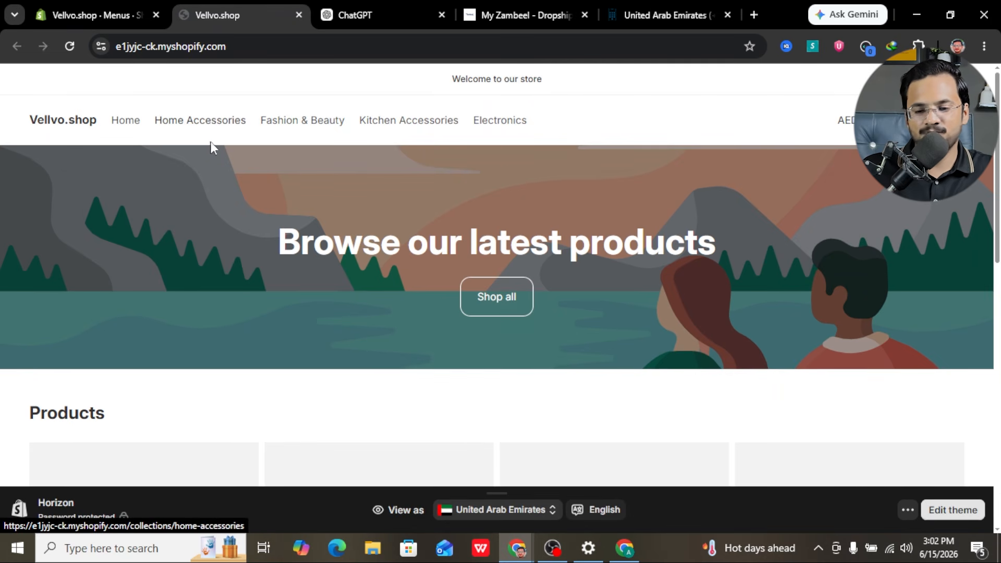
scroll(380, 220, down, 1)
scroll(379, 221, down, 8)
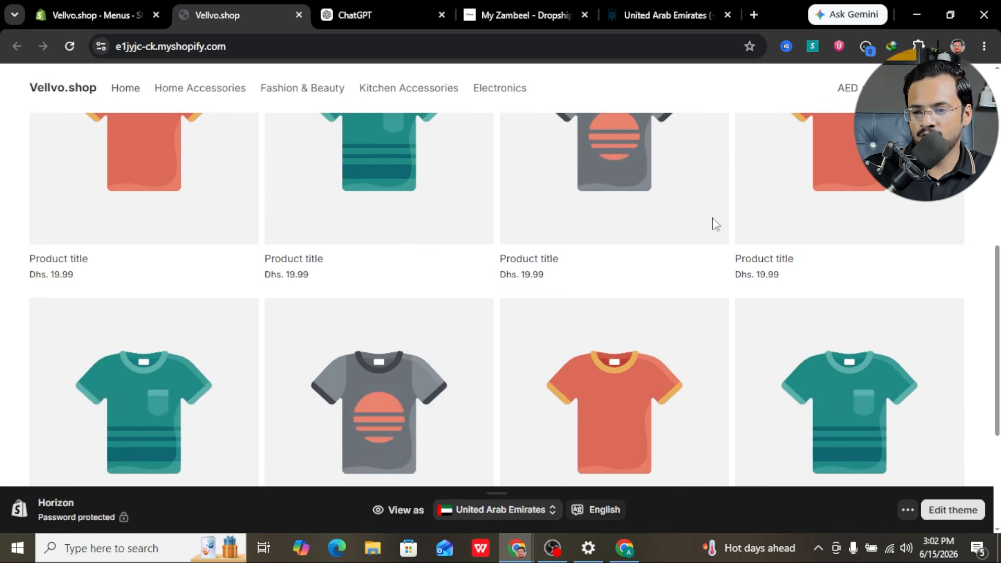
click(855, 100)
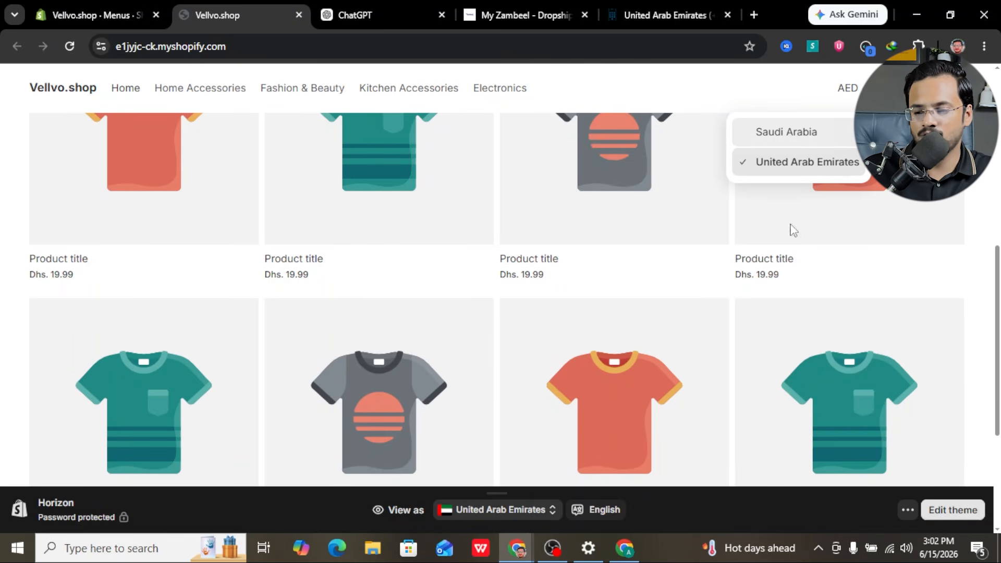
scroll(793, 230, down, 4)
scroll(629, 370, up, 10)
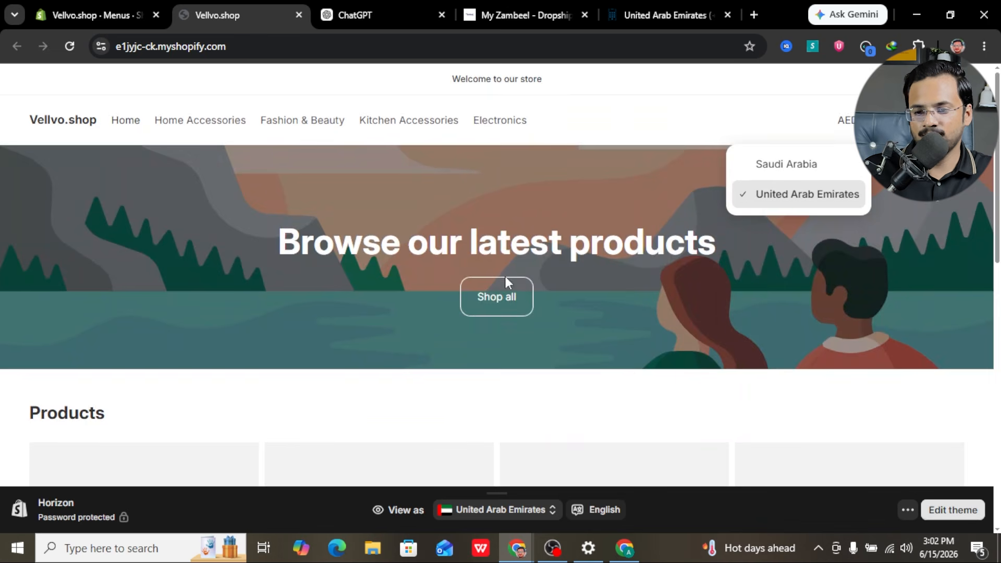
Step: Return to the store admin and check the connection status of the vellvo.shop domain in the domain settings
click(96, 14)
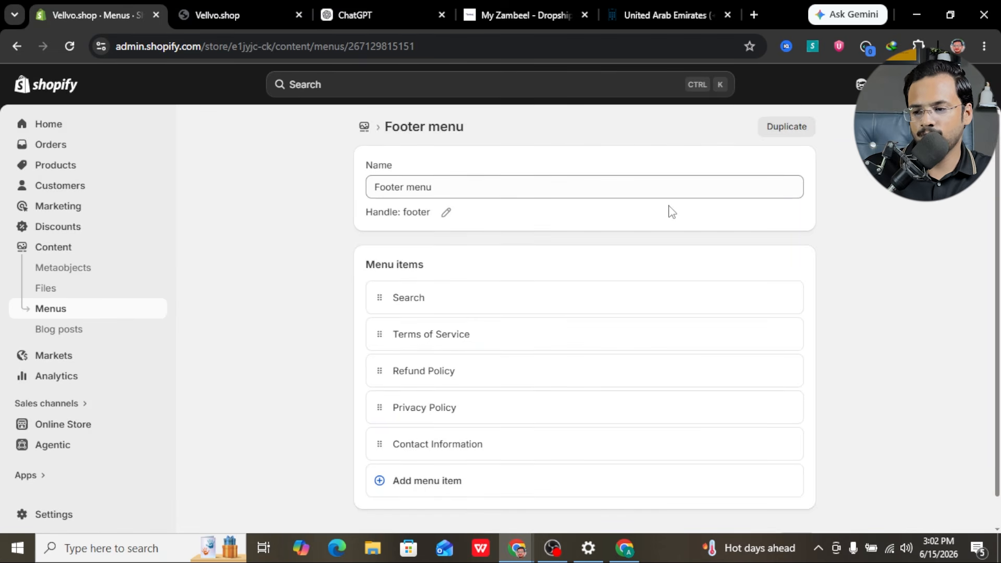
click(68, 513)
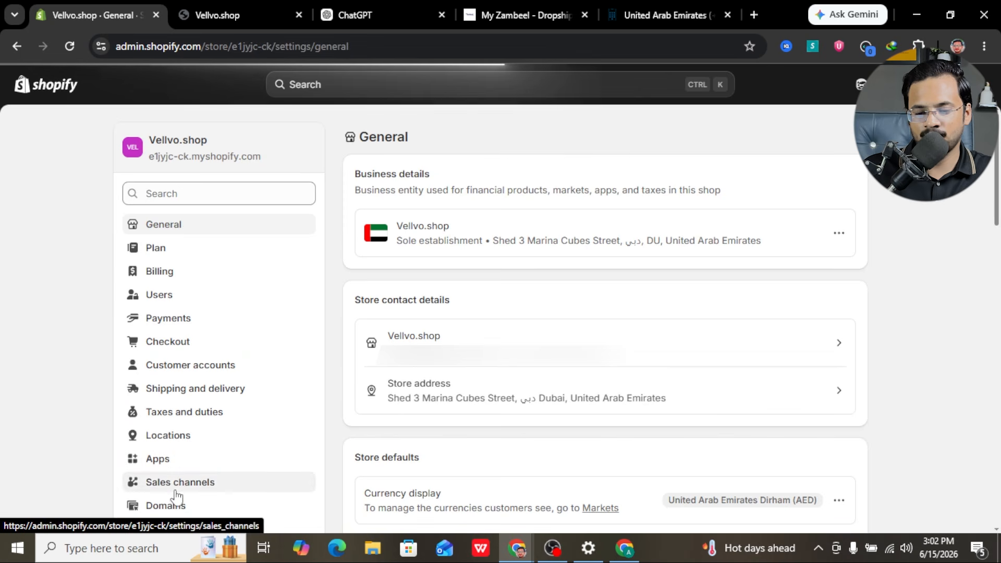
click(170, 504)
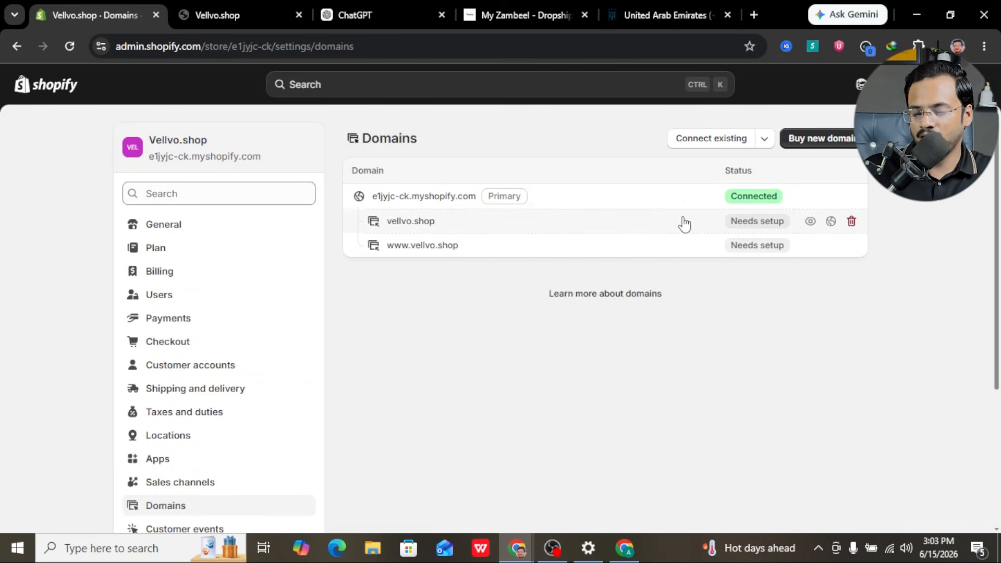
click(726, 223)
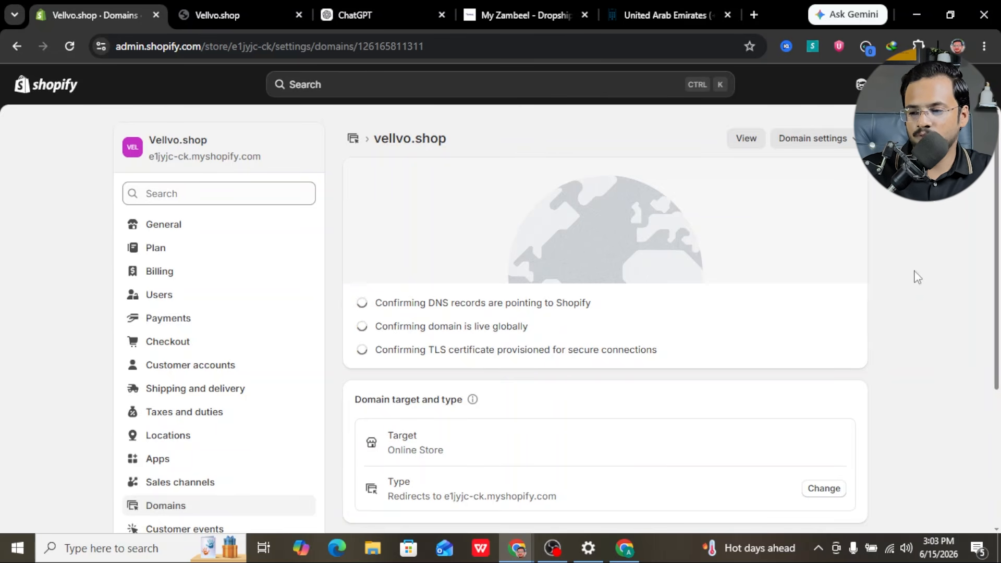
scroll(313, 350, down, 2)
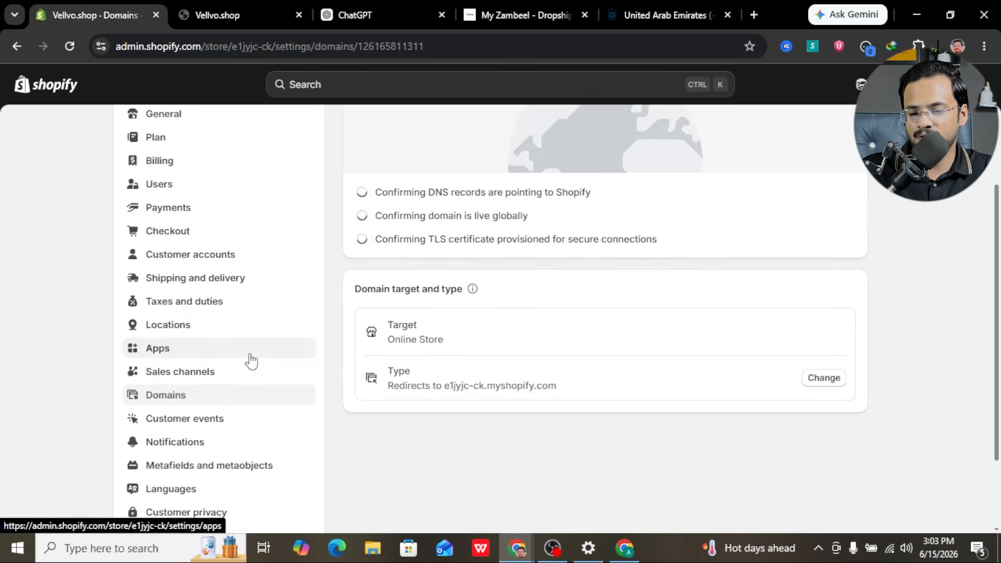
scroll(248, 359, up, 1)
scroll(268, 386, up, 2)
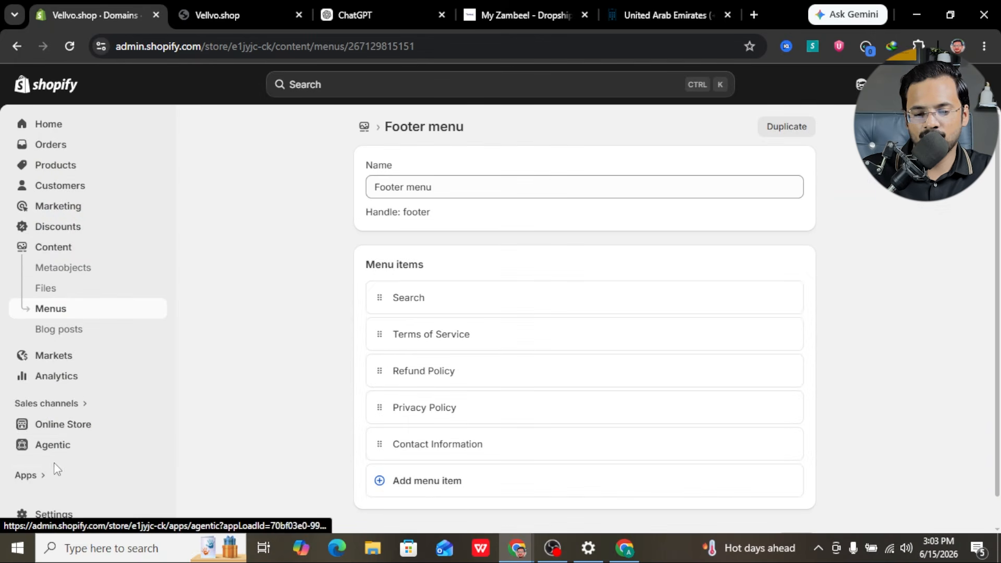
Step: Search the apps for zambeel, open the Zambeel listing in the Shopify App Store and start its installation
click(38, 473)
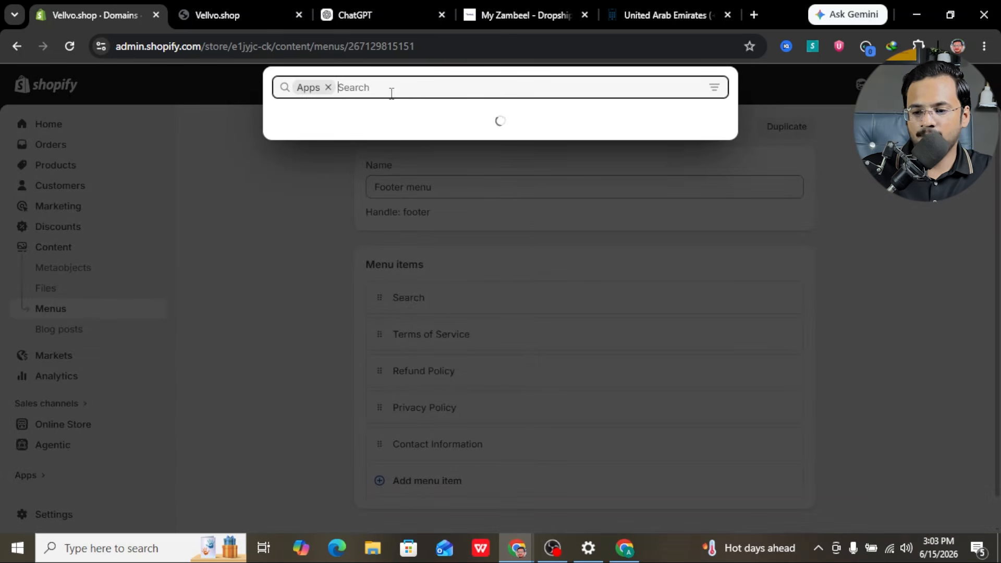
text(zamb)
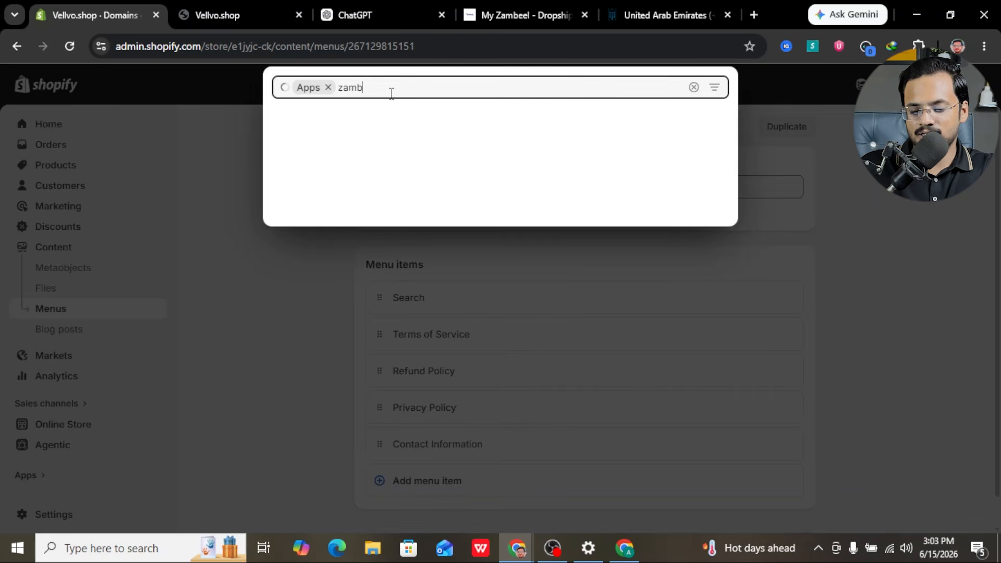
text(eel)
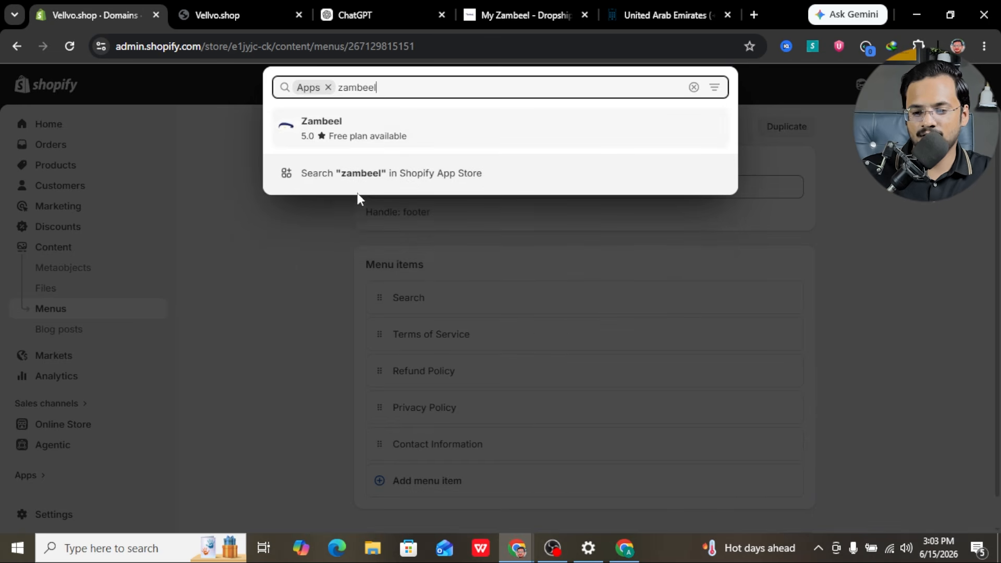
click(419, 125)
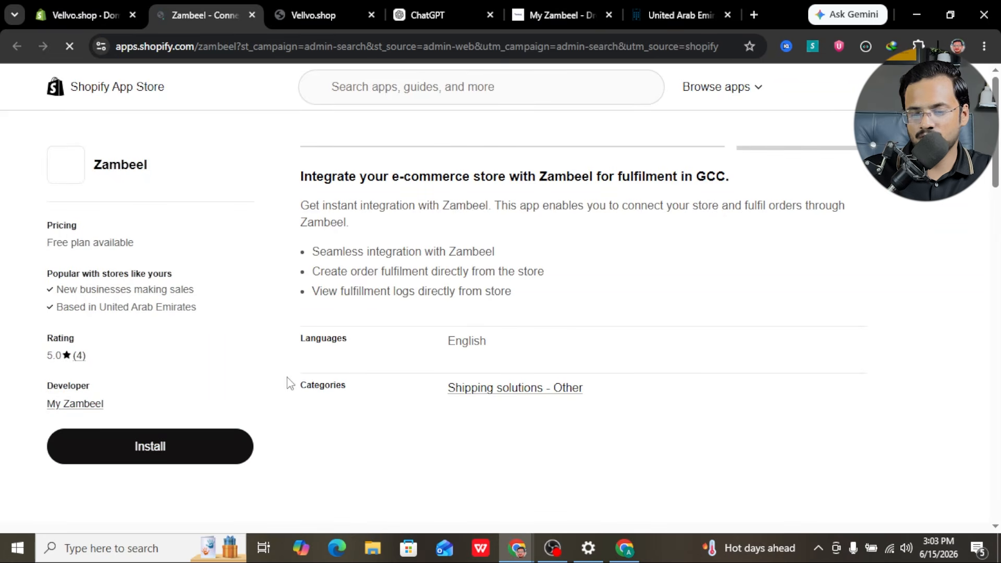
click(174, 457)
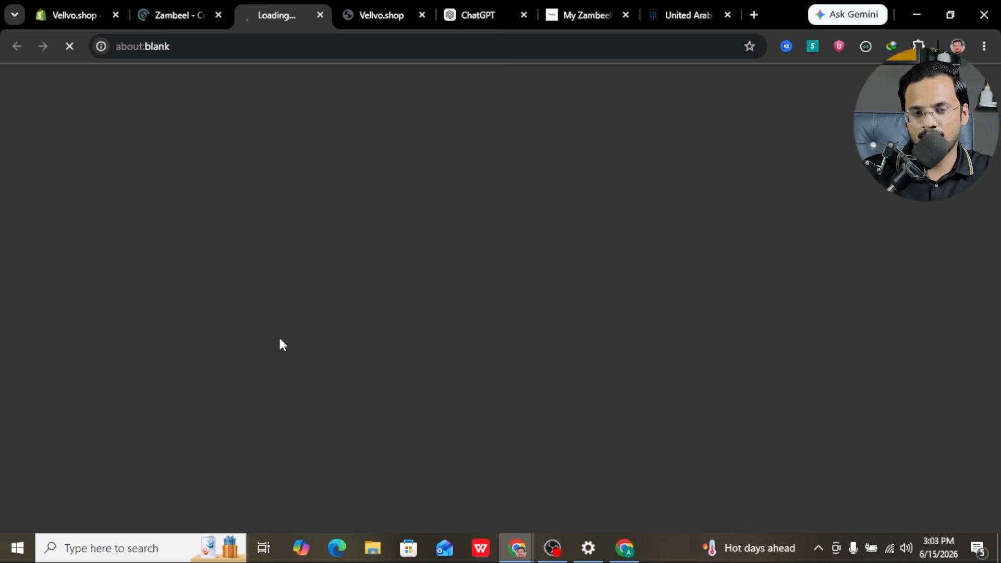